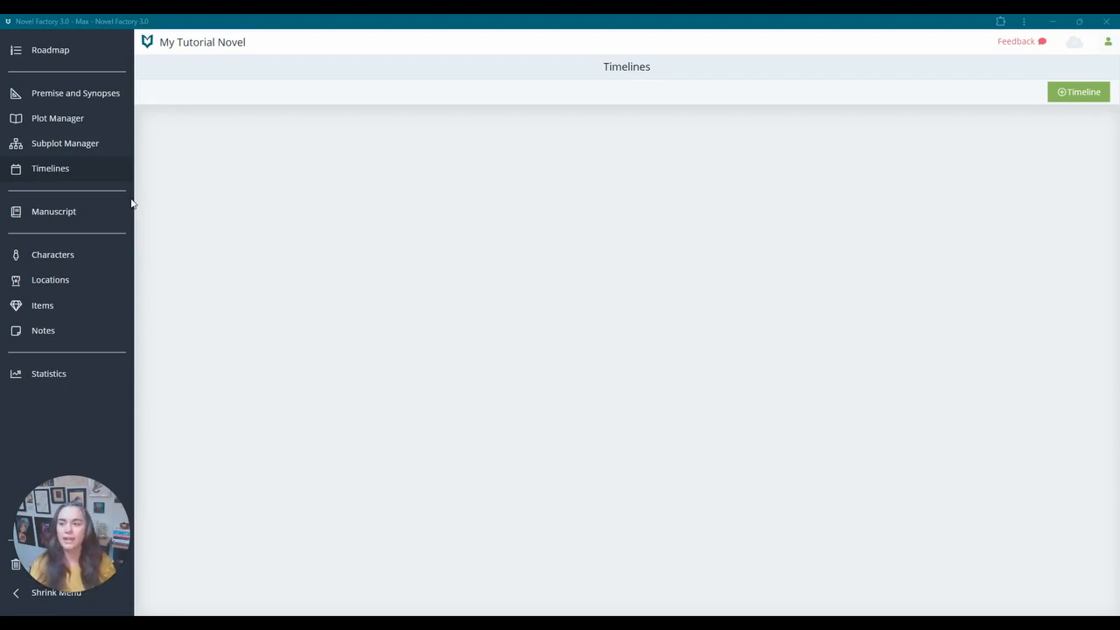
# Start a new timeline titled "Dorothy's Life Story" with the description "All about Dorothy."
pyautogui.click(68, 169)
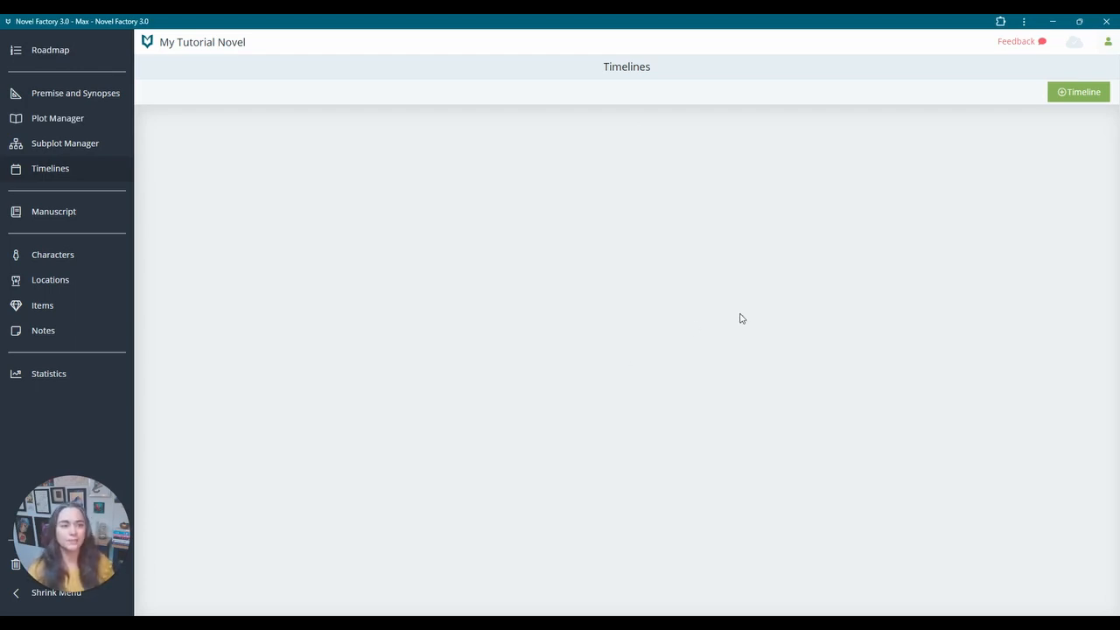
pyautogui.click(1052, 104)
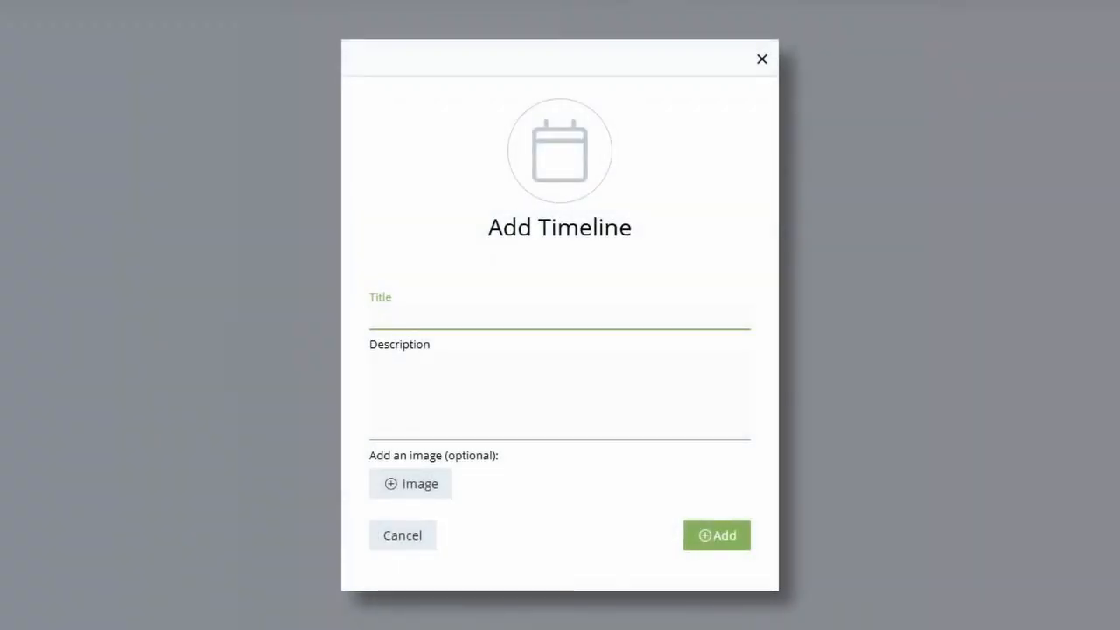
pyautogui.write("Dorothy's Life Story")
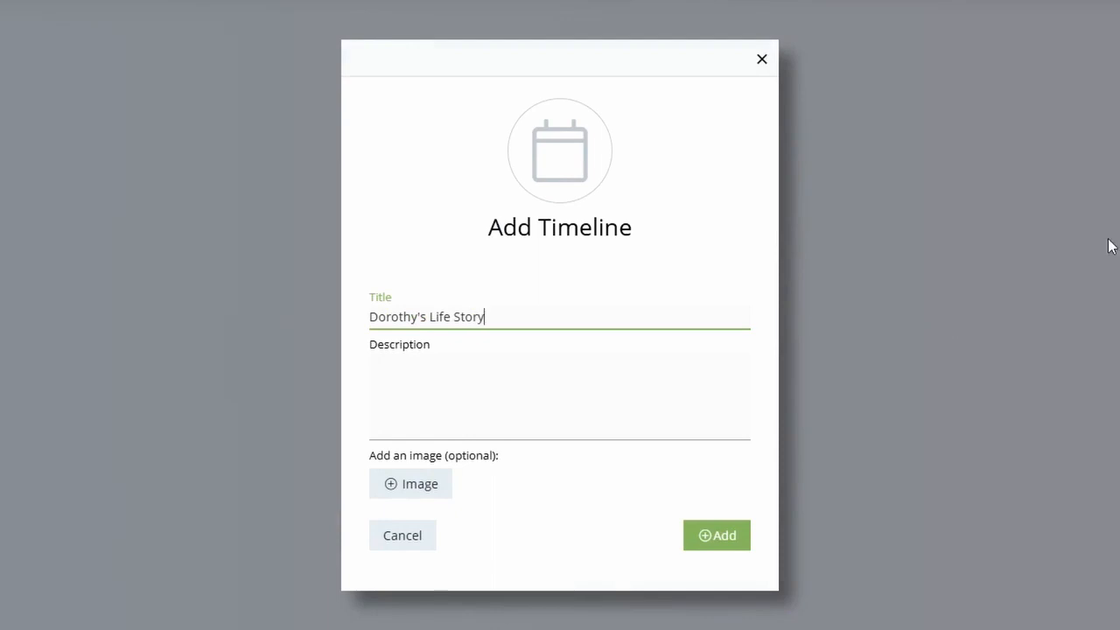
pyautogui.click(606, 421)
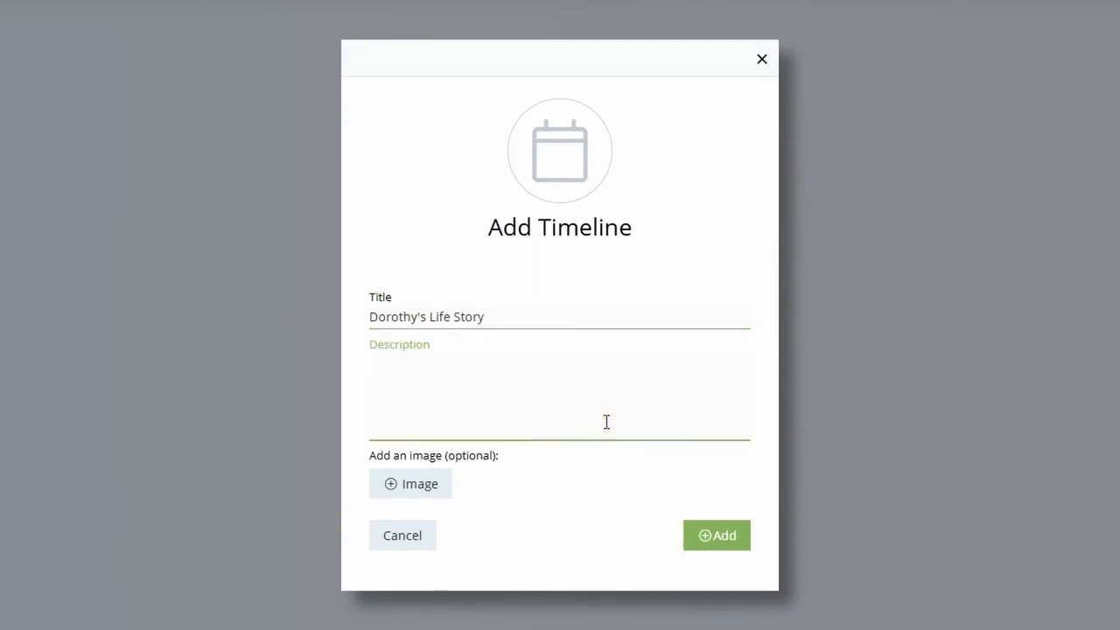
pyautogui.write('All about Dorothy')
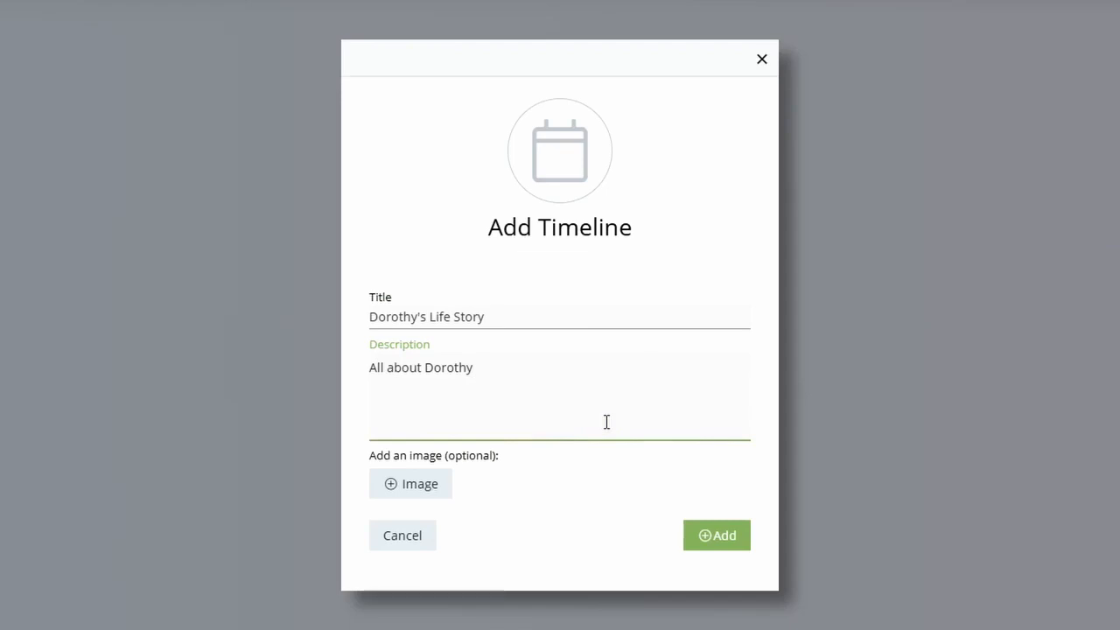
pyautogui.write('.')
# Give the new timeline the wristwatch photo from the Images for my Tutorial Novel folder and add it
pyautogui.click(729, 539)
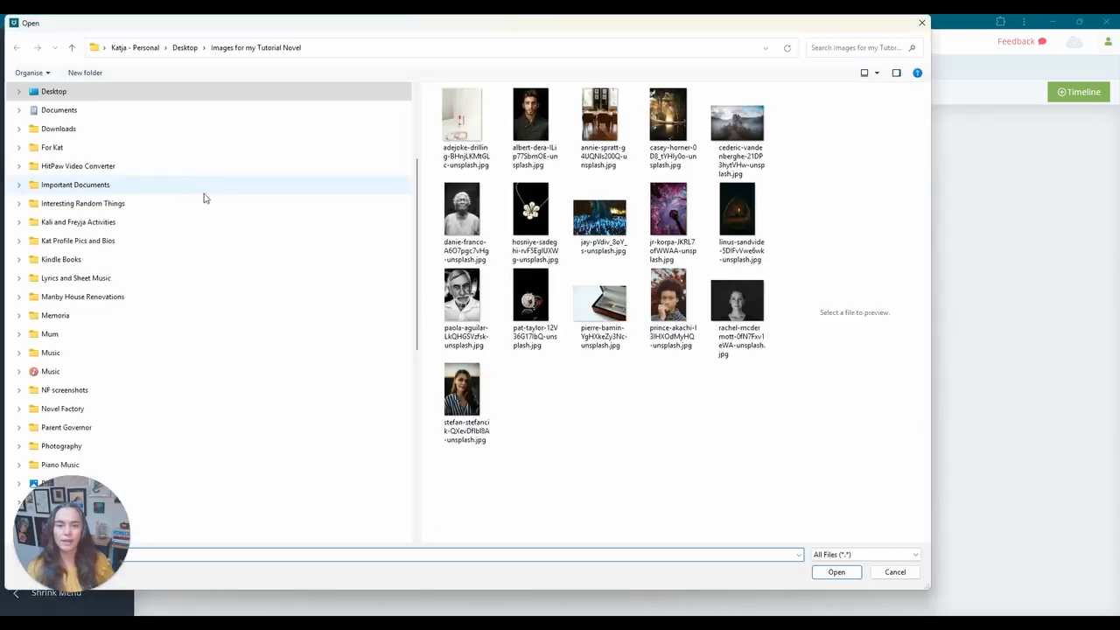
pyautogui.click(531, 303)
pyautogui.click(838, 572)
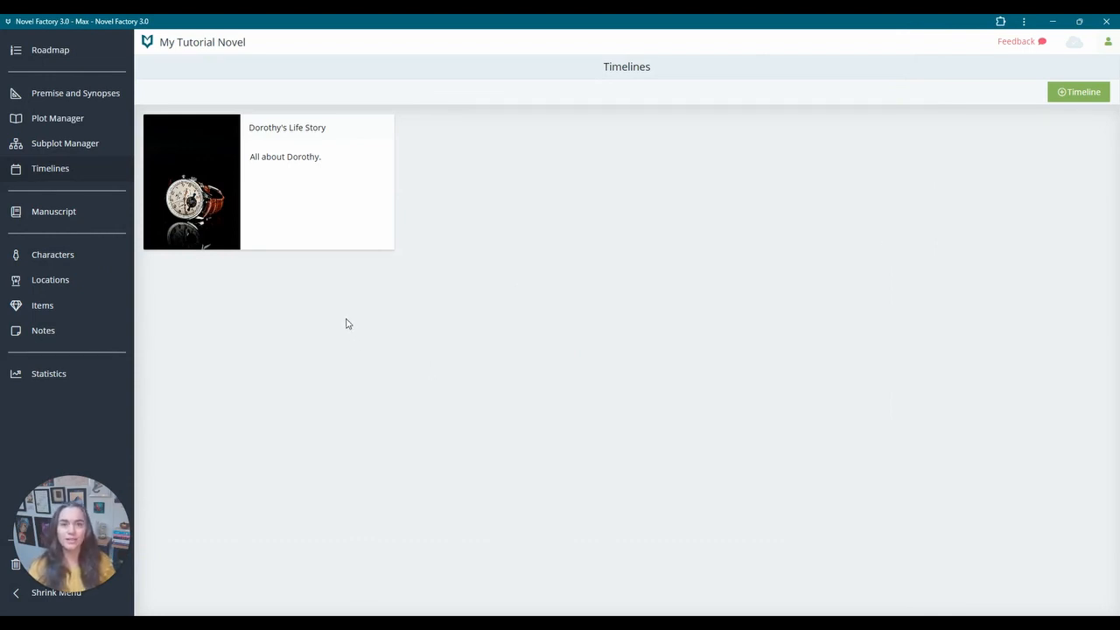
# Open the "Dorothy's Life Story" timeline from its card
pyautogui.moveTo(368, 142)
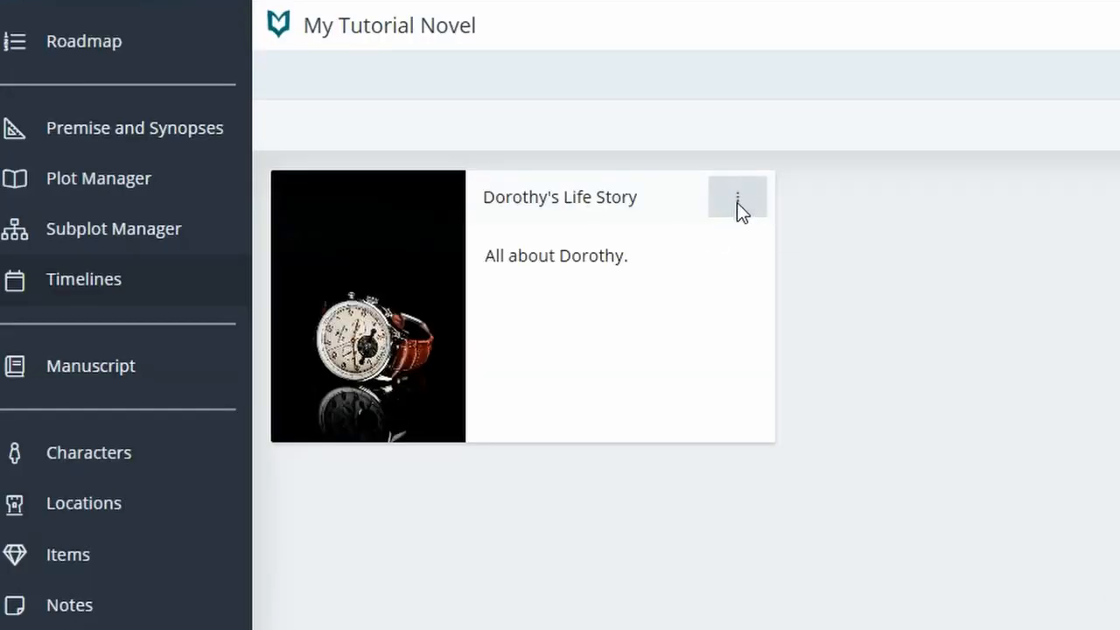
pyautogui.click(736, 202)
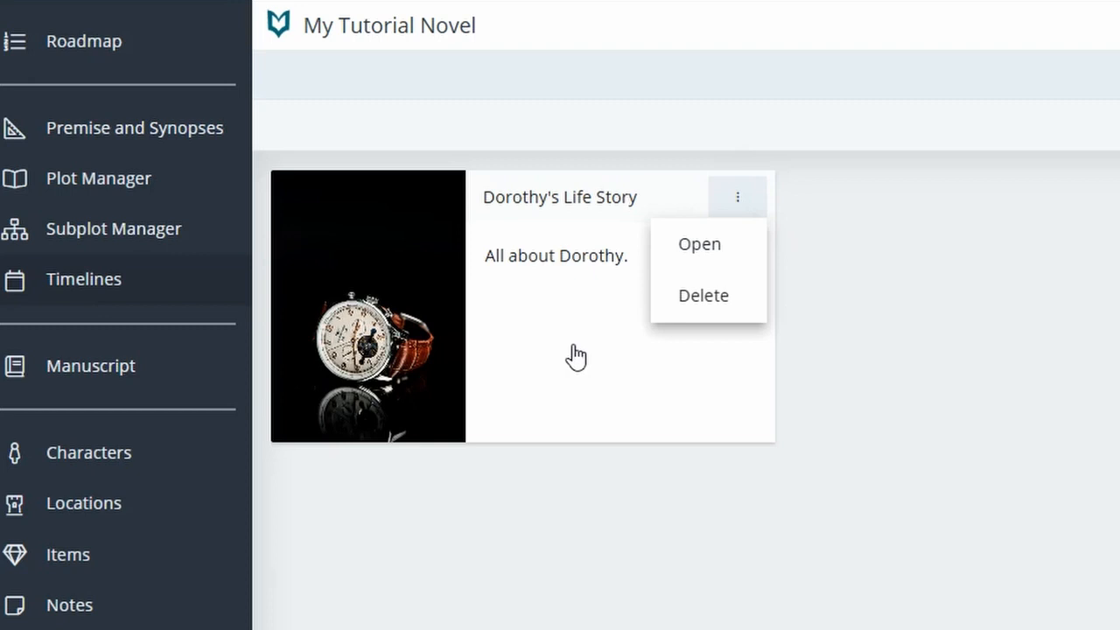
pyautogui.click(726, 250)
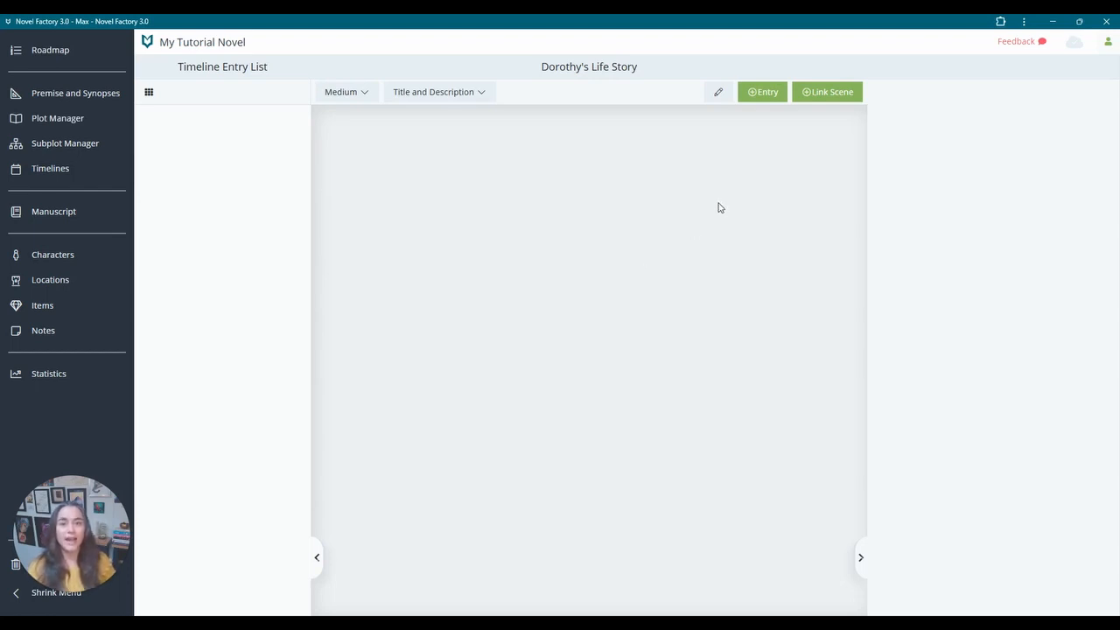
# Add a timeline event titled "Dorothy's birthday" with the description "Dorothy is born" and the character's date of birth
pyautogui.click(771, 82)
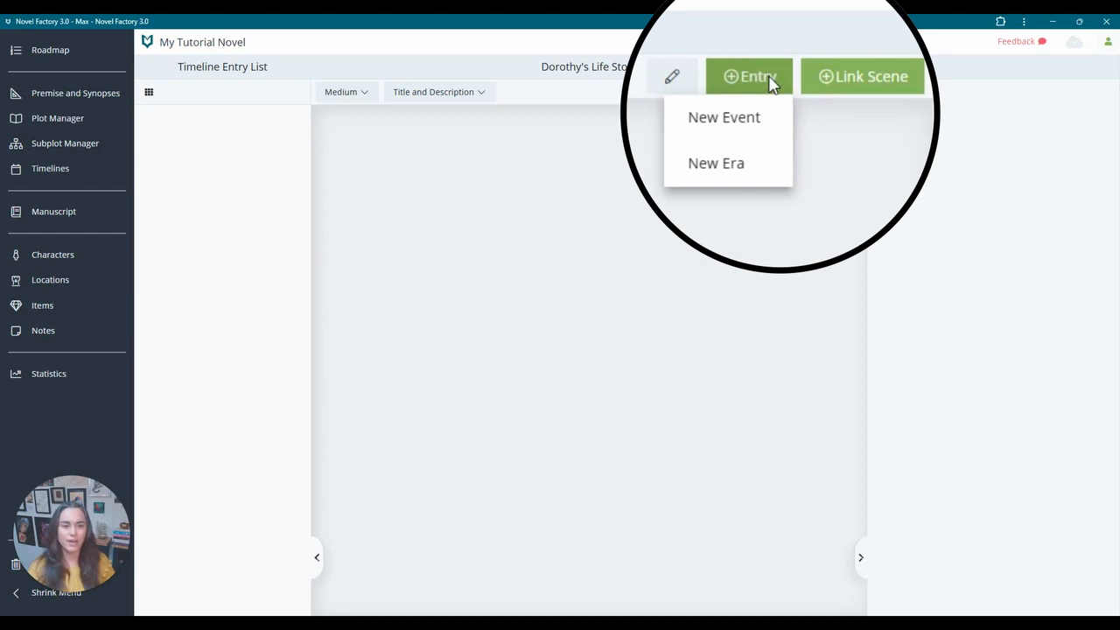
pyautogui.click(752, 133)
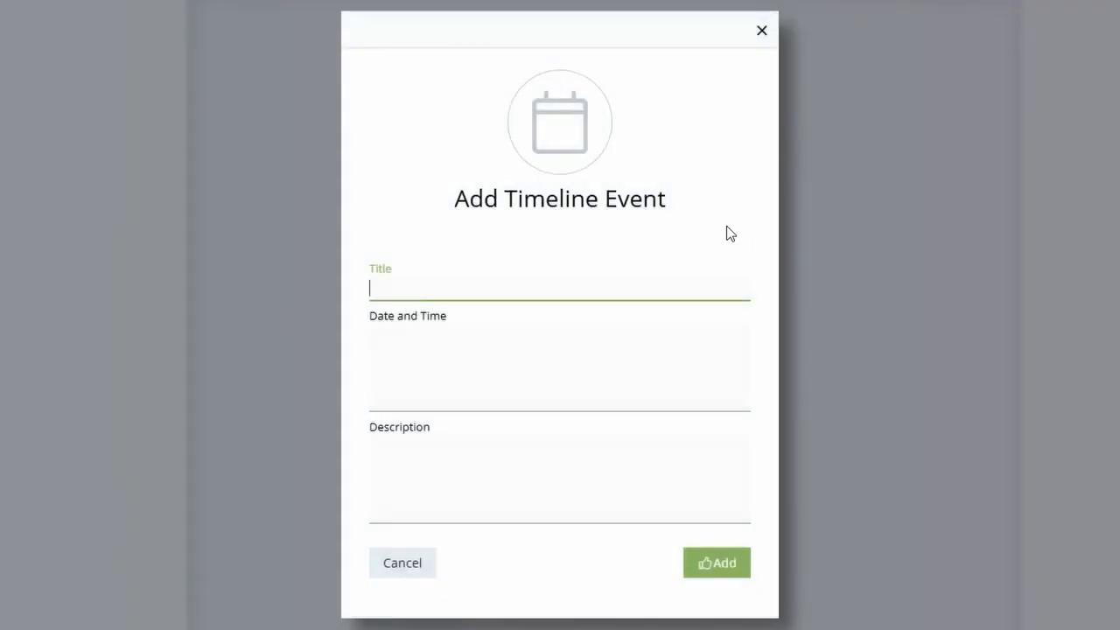
pyautogui.write("Dorothy's birthday")
pyautogui.click(553, 462)
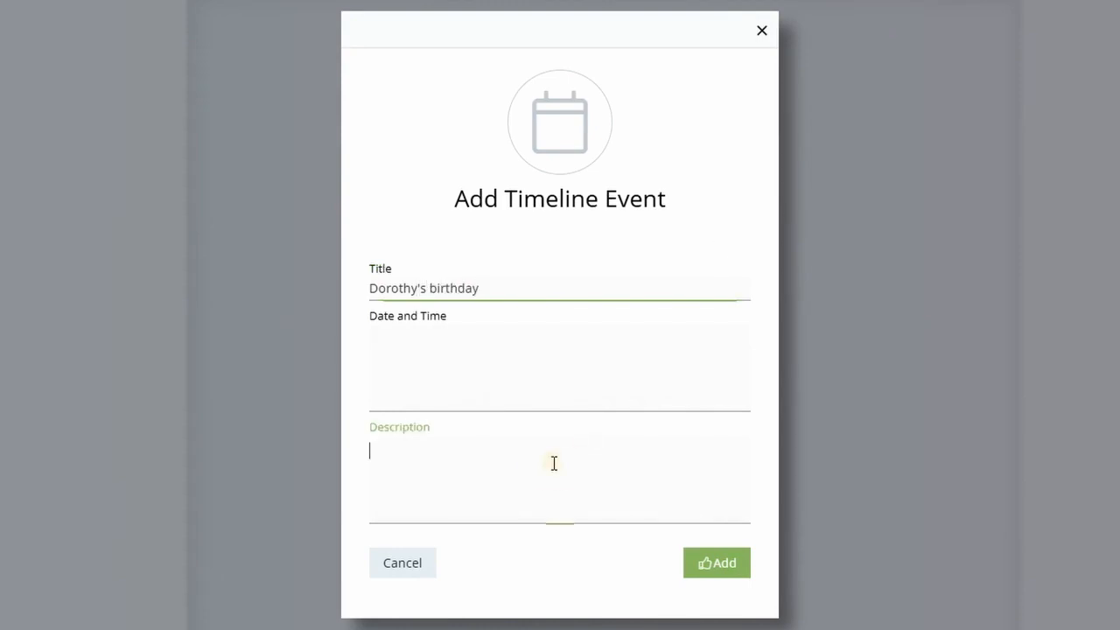
pyautogui.write('Dorothy')
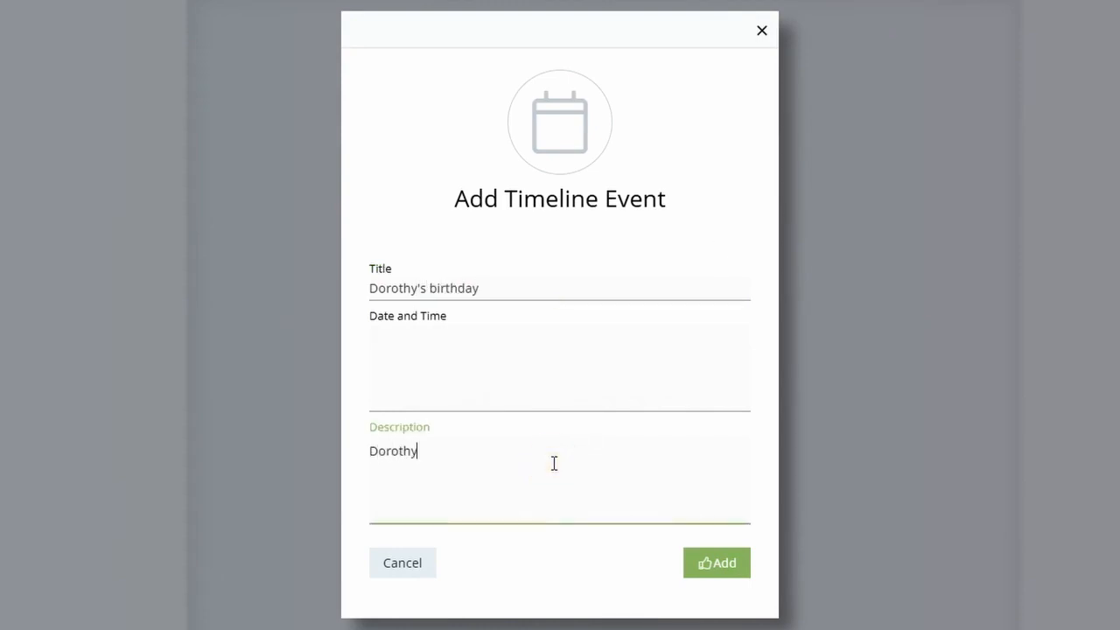
pyautogui.write(' is born')
pyautogui.click(556, 371)
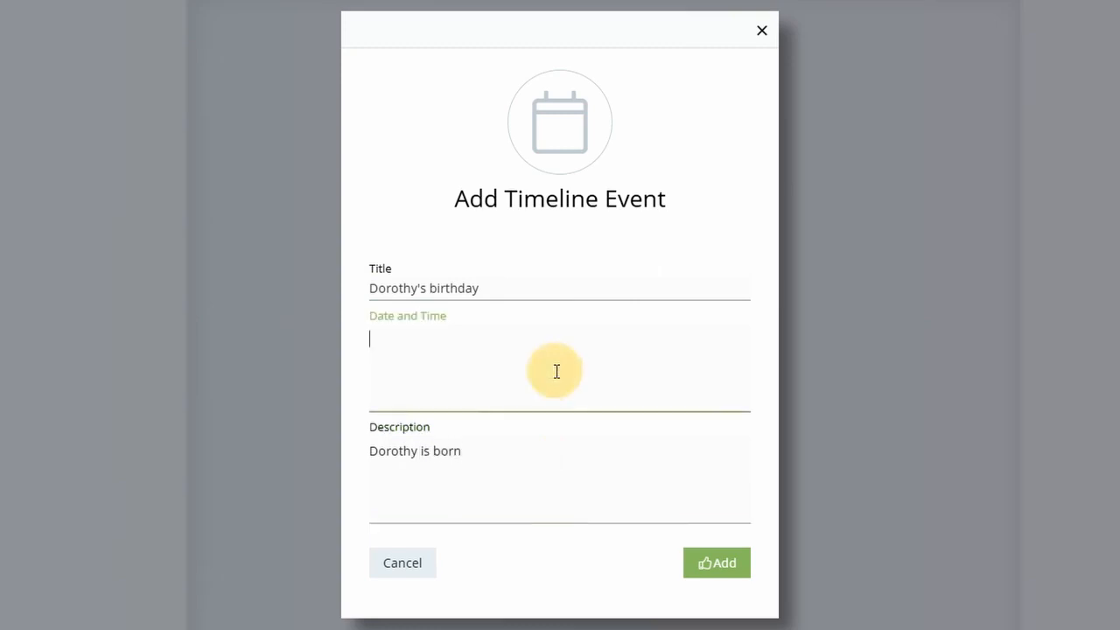
pyautogui.write('13th Februa')
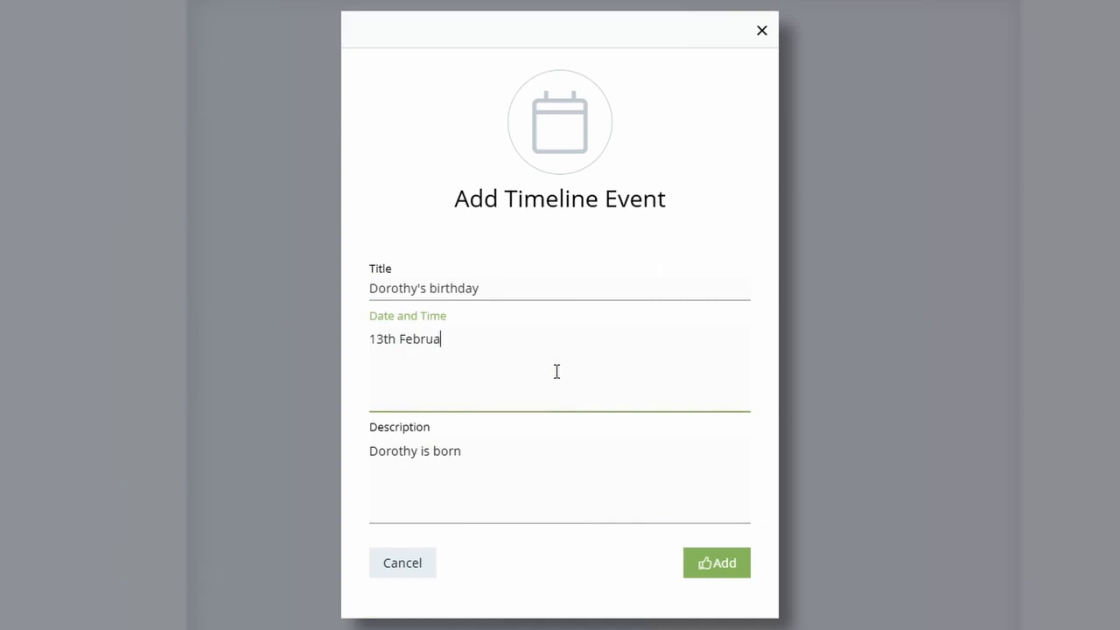
pyautogui.write('ry 1971')
pyautogui.click(724, 571)
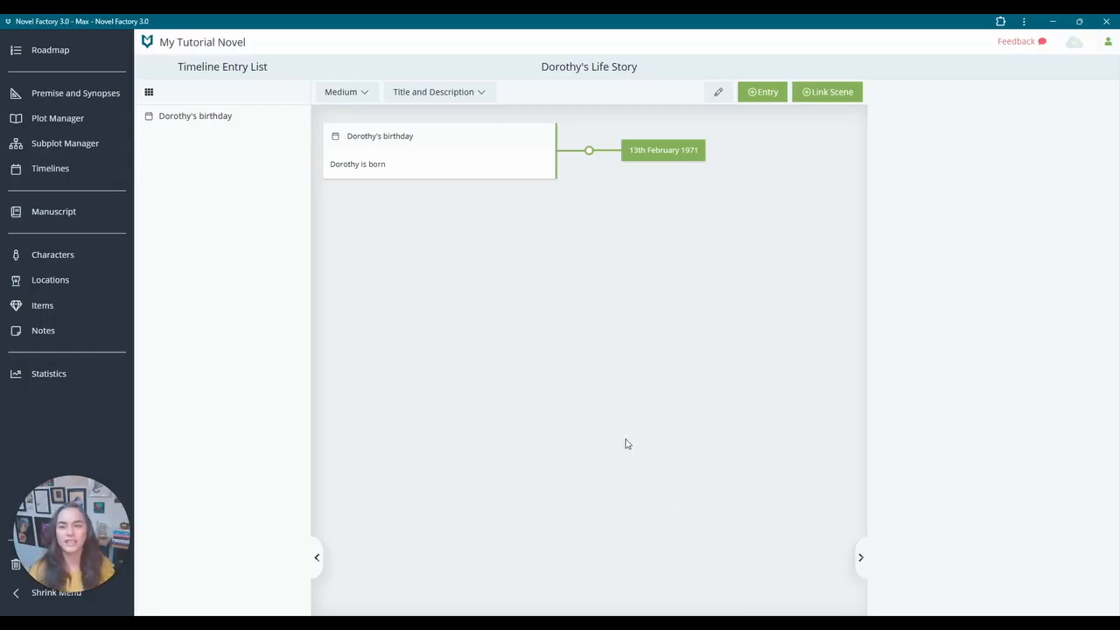
# Add a timeline event titled "Dorothy starts school", dated September 1975, with the description "Dorothy has her first day at school"
pyautogui.click(759, 87)
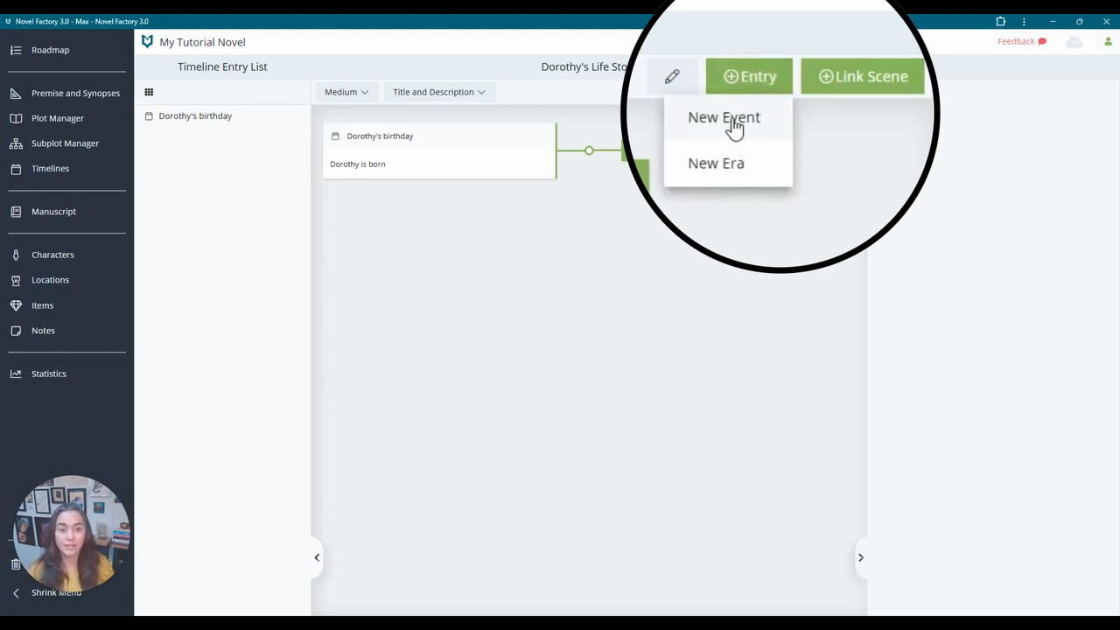
pyautogui.click(733, 126)
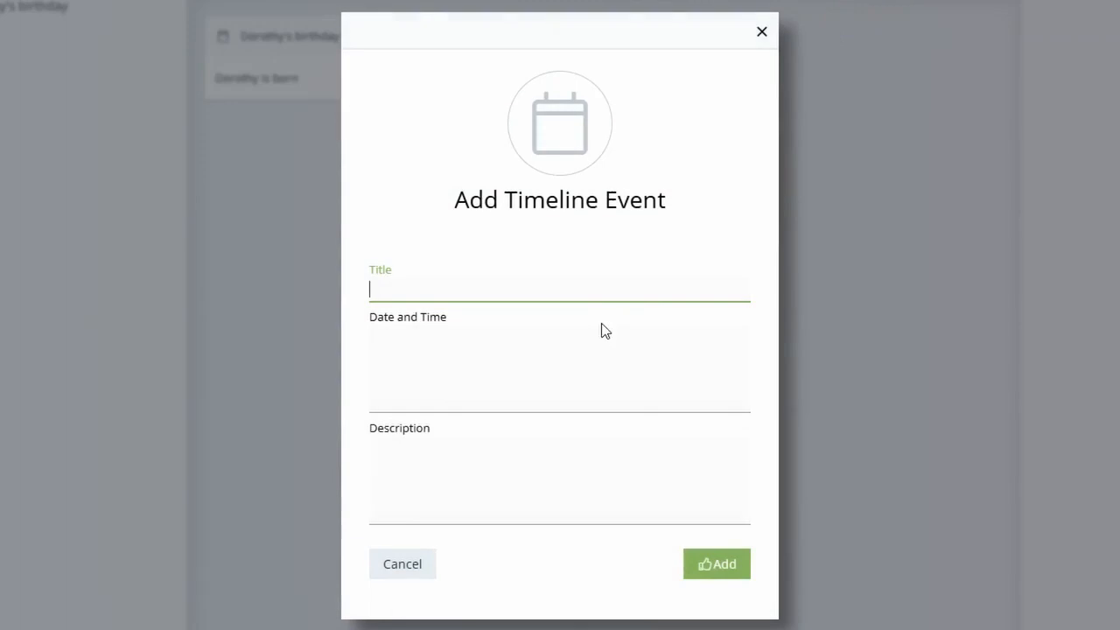
pyautogui.write('Dorothy starts school')
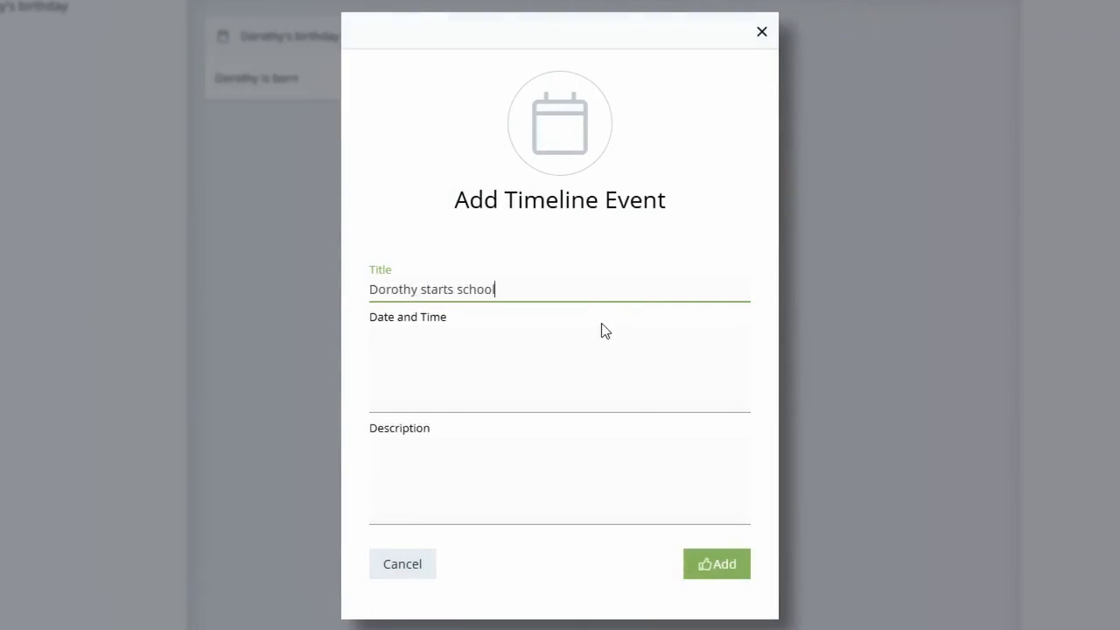
pyautogui.click(563, 355)
pyautogui.write('September 1975')
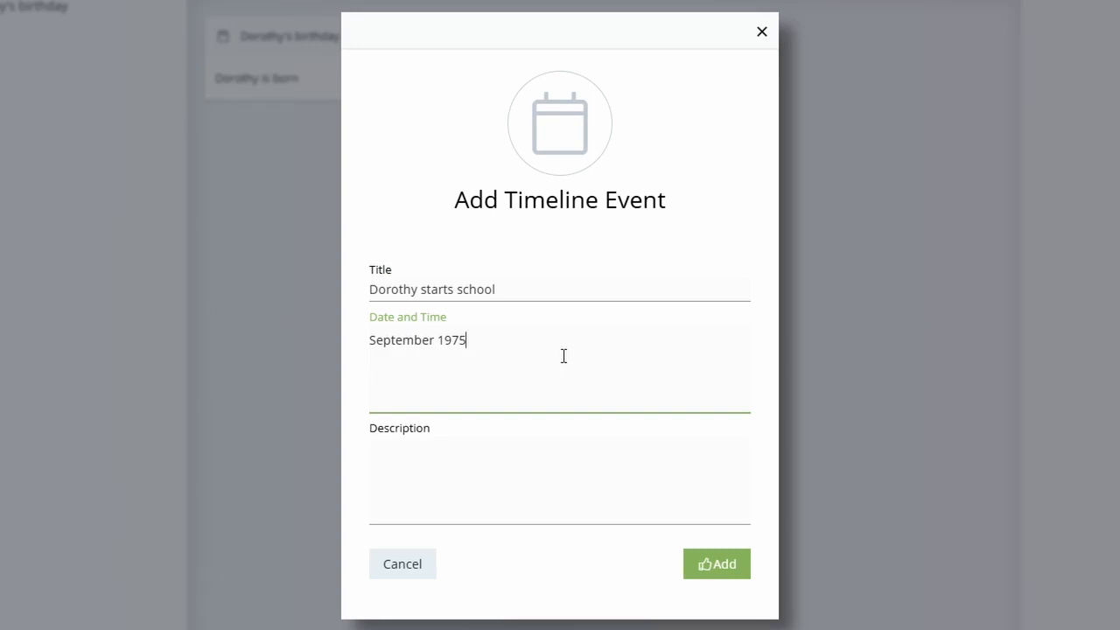
pyautogui.click(534, 465)
pyautogui.write('Do')
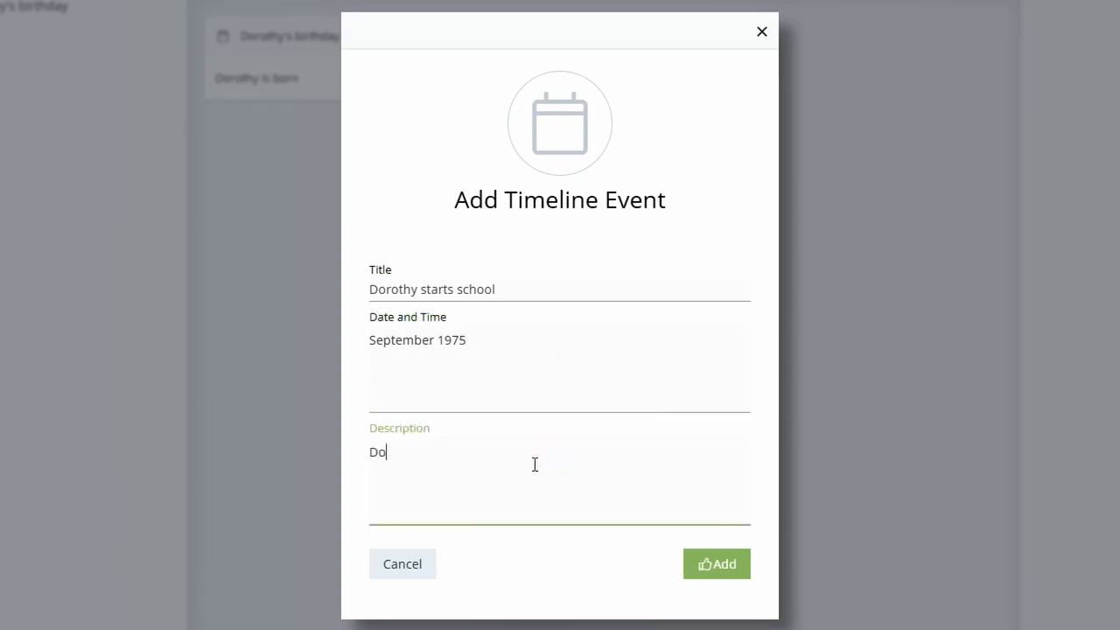
pyautogui.write('rothy has her first d')
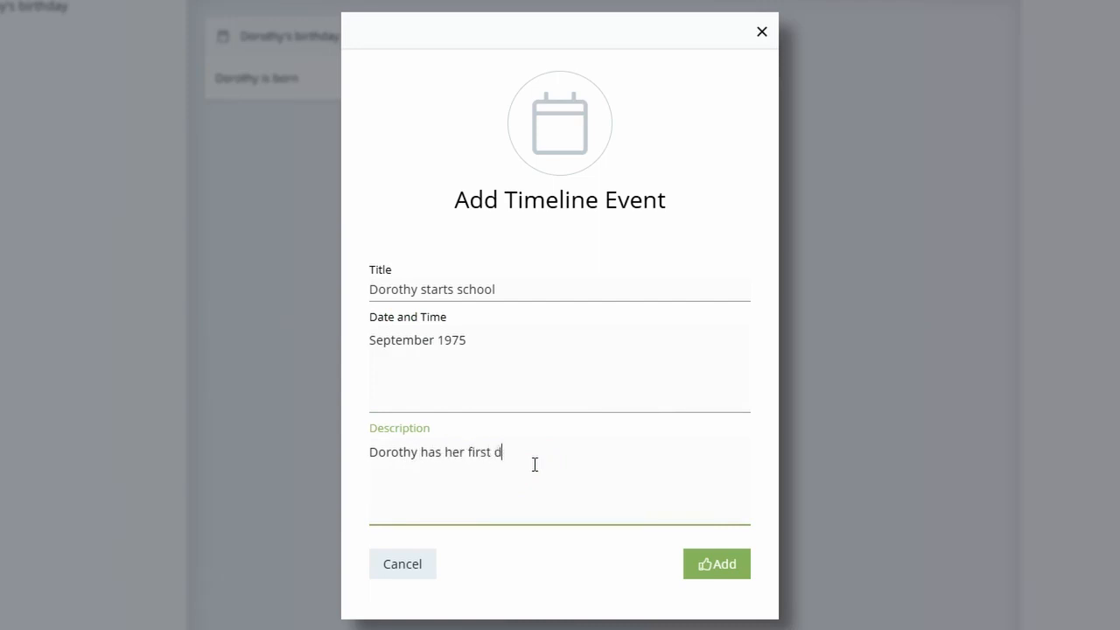
pyautogui.write('ay at school')
pyautogui.click(731, 564)
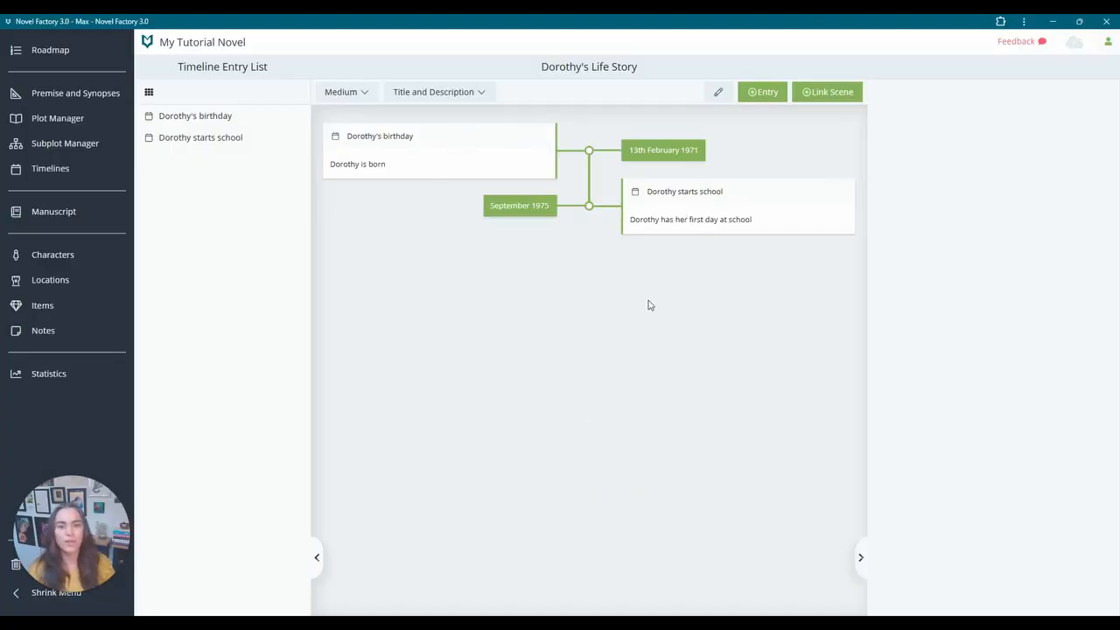
# Move the "Dorothy starts school" event above the birthday event and return it to its place below
pyautogui.moveTo(729, 200); pyautogui.dragTo(495, 154)
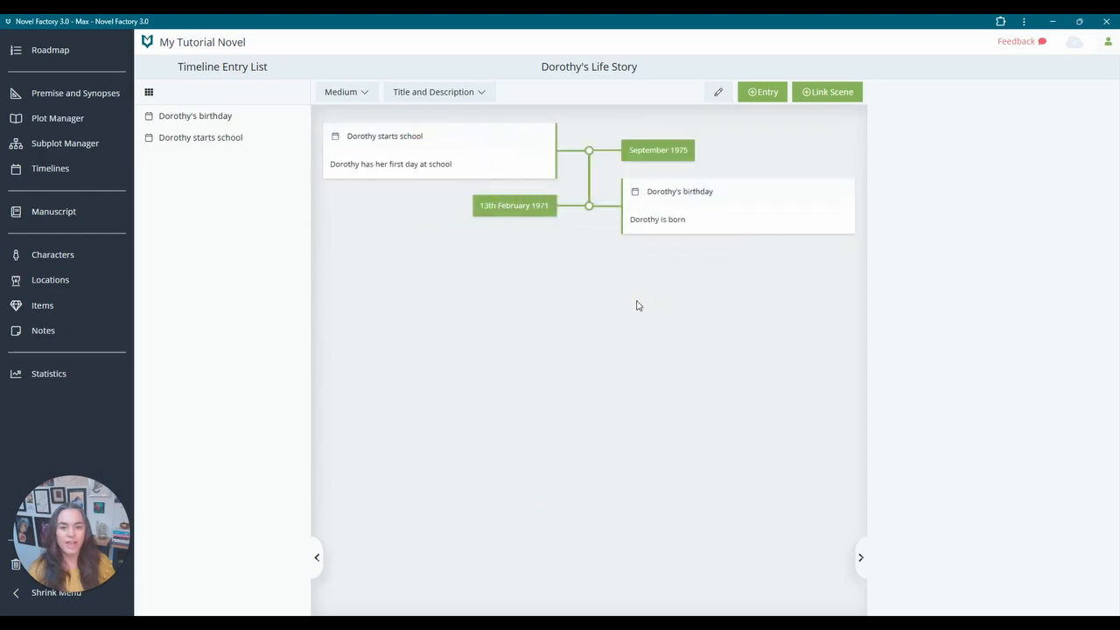
pyautogui.moveTo(407, 137); pyautogui.dragTo(667, 244)
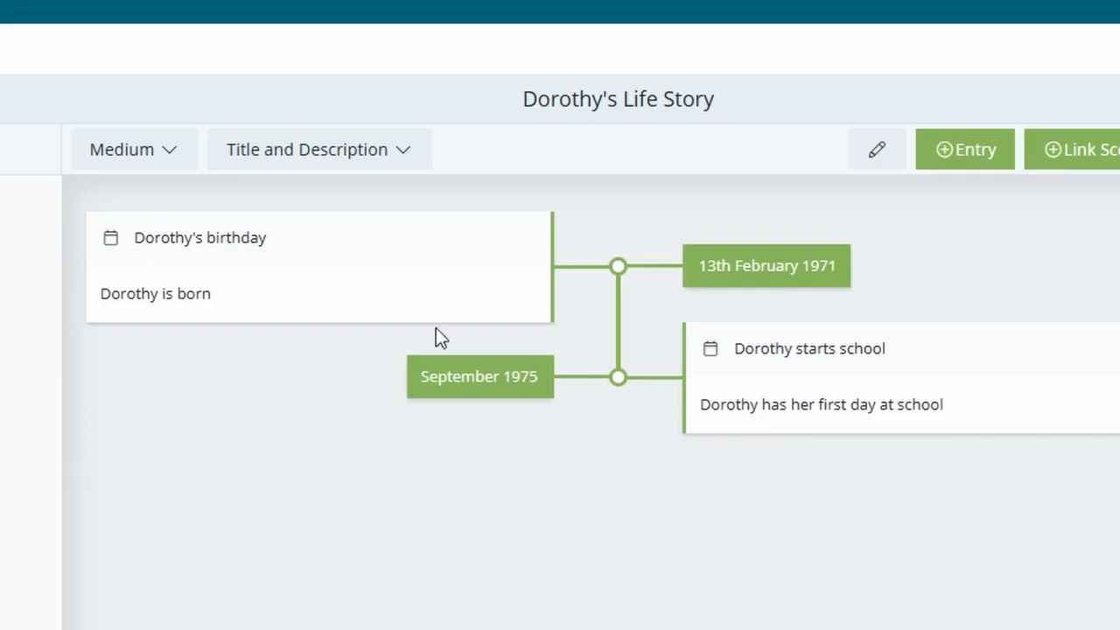
# View the editable details of the "Dorothy's birthday" event without changing them, and review the actions available for the entry
pyautogui.moveTo(509, 240)
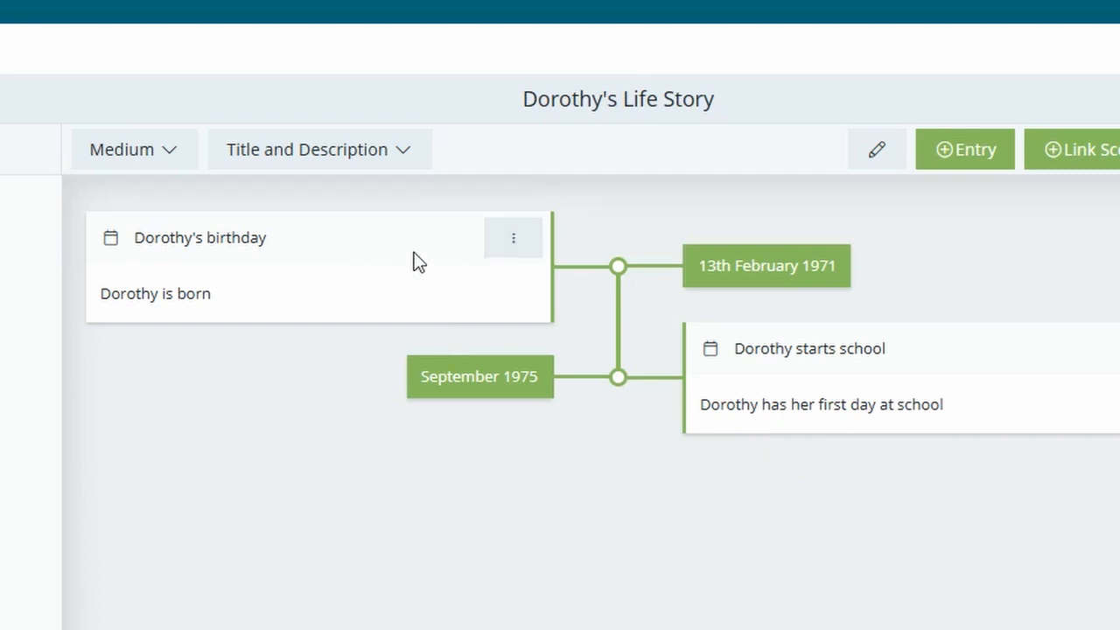
pyautogui.click(522, 246)
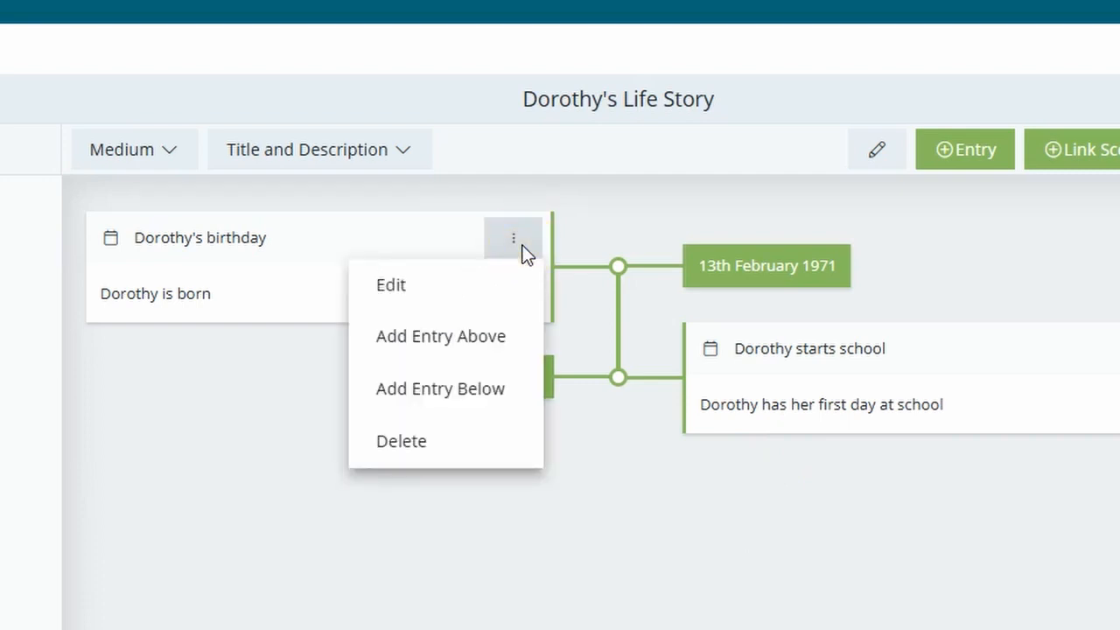
pyautogui.click(450, 296)
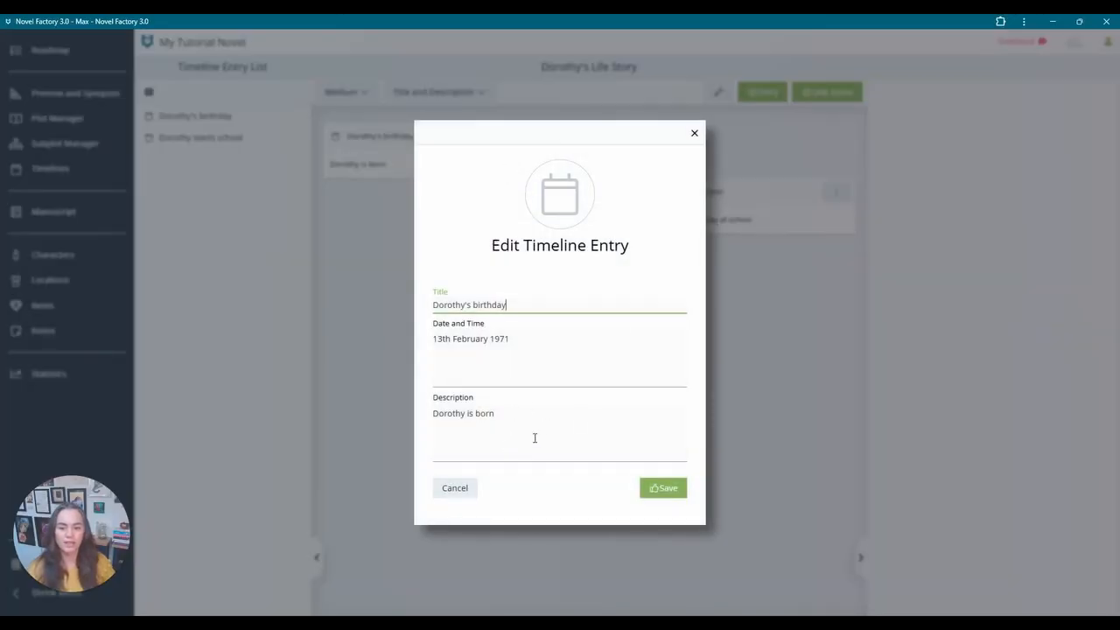
pyautogui.click(446, 492)
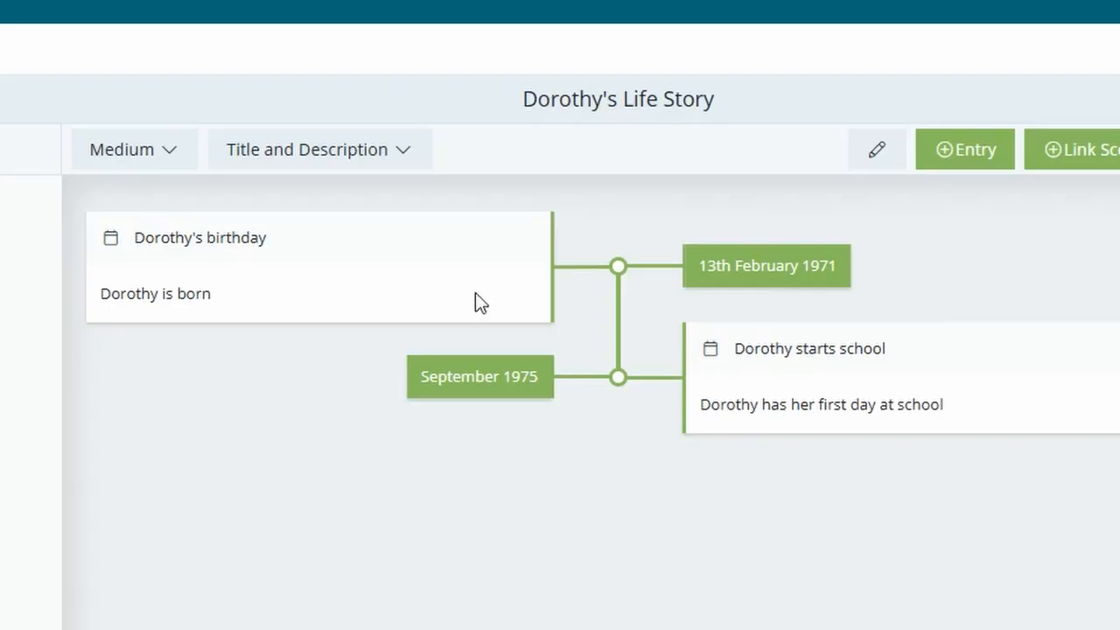
pyautogui.click(520, 238)
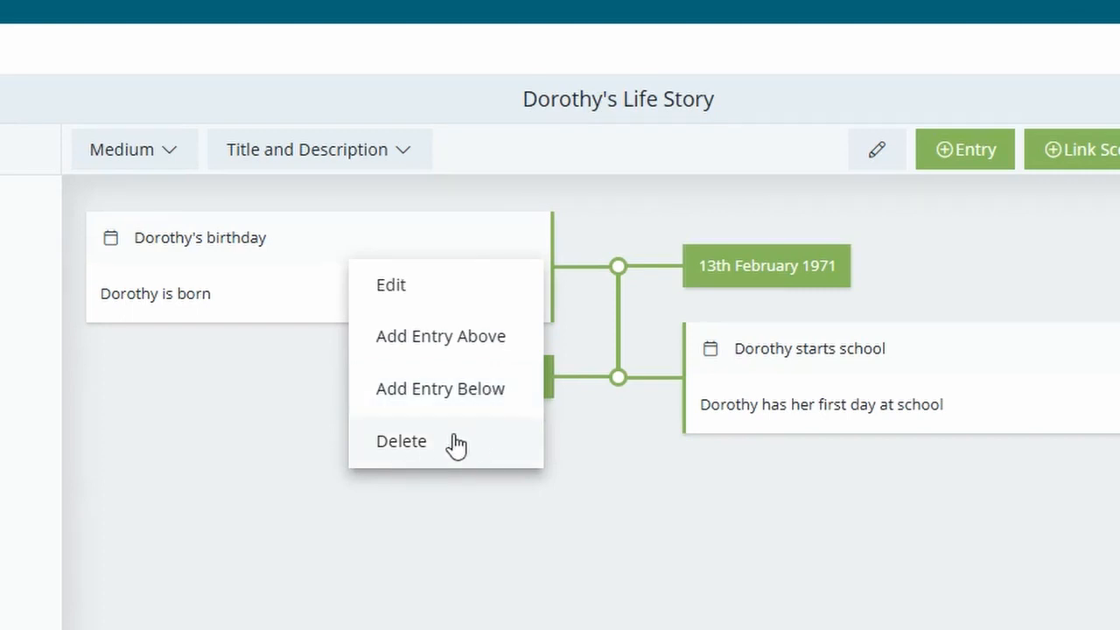
pyautogui.click(877, 618)
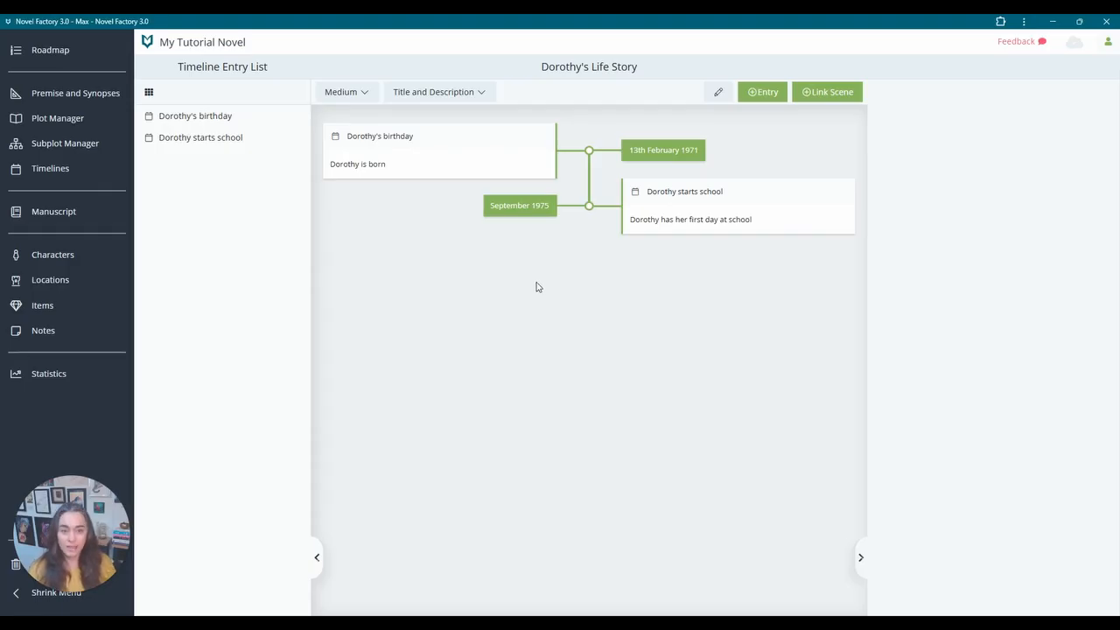
# Add a timeline era titled "Dorothy's Childhood", dated 1971 - 1982, with the description "Dorothy's idyllic childhood", and place it above the birthday event
pyautogui.click(754, 93)
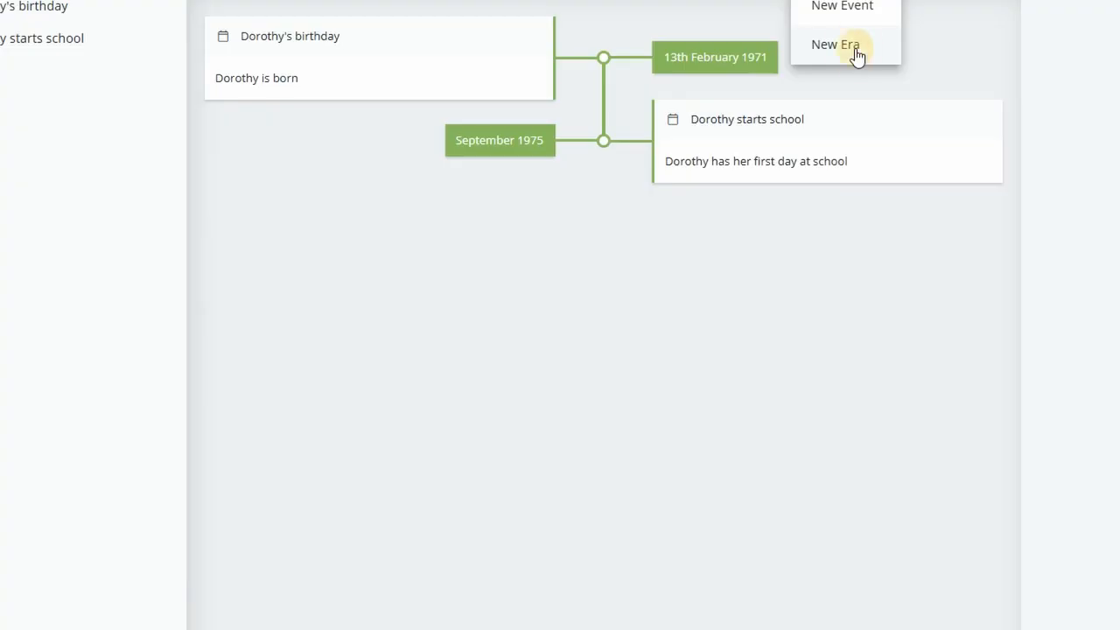
pyautogui.click(856, 56)
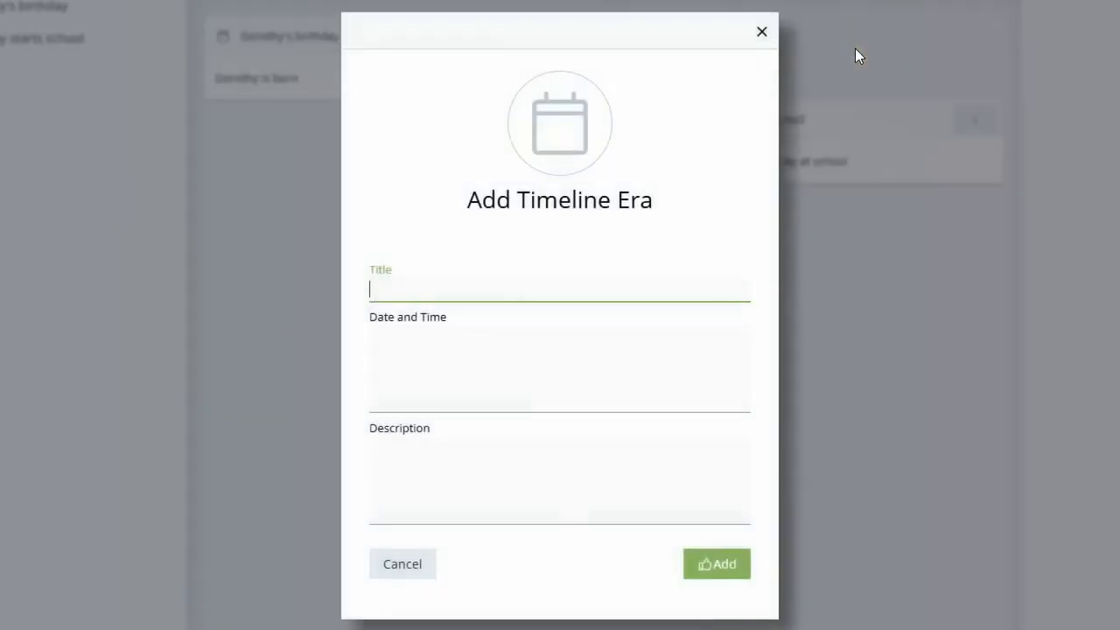
pyautogui.write("Dorothy's Childhood")
pyautogui.click(576, 354)
pyautogui.write('1971')
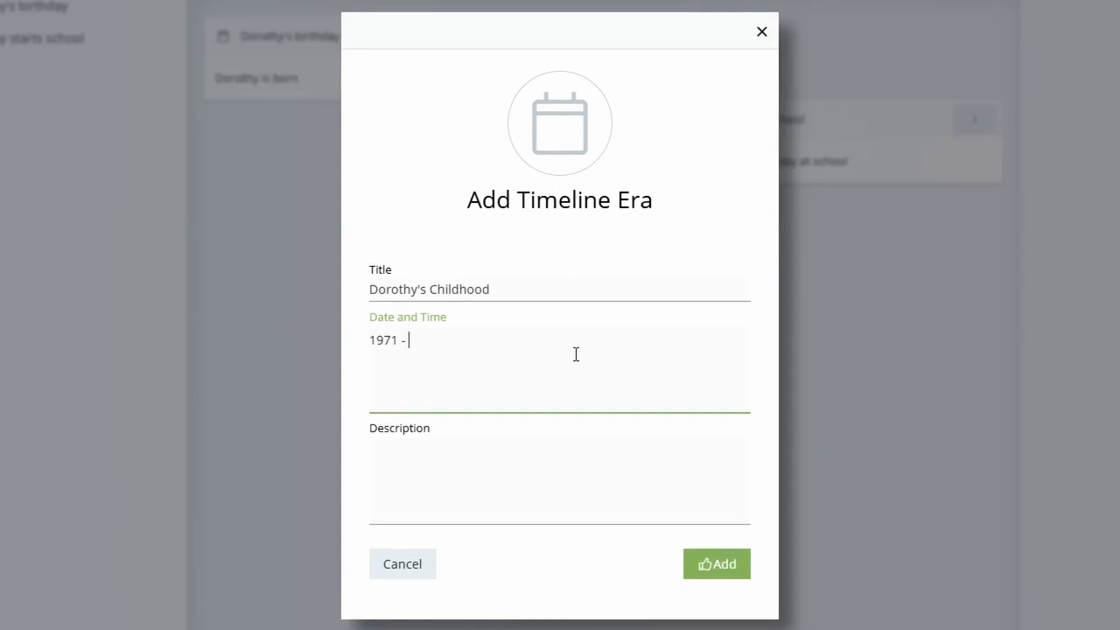
pyautogui.write(' - 1982')
pyautogui.press('Tab')
pyautogui.write("Dorothy's idyllic childhood")
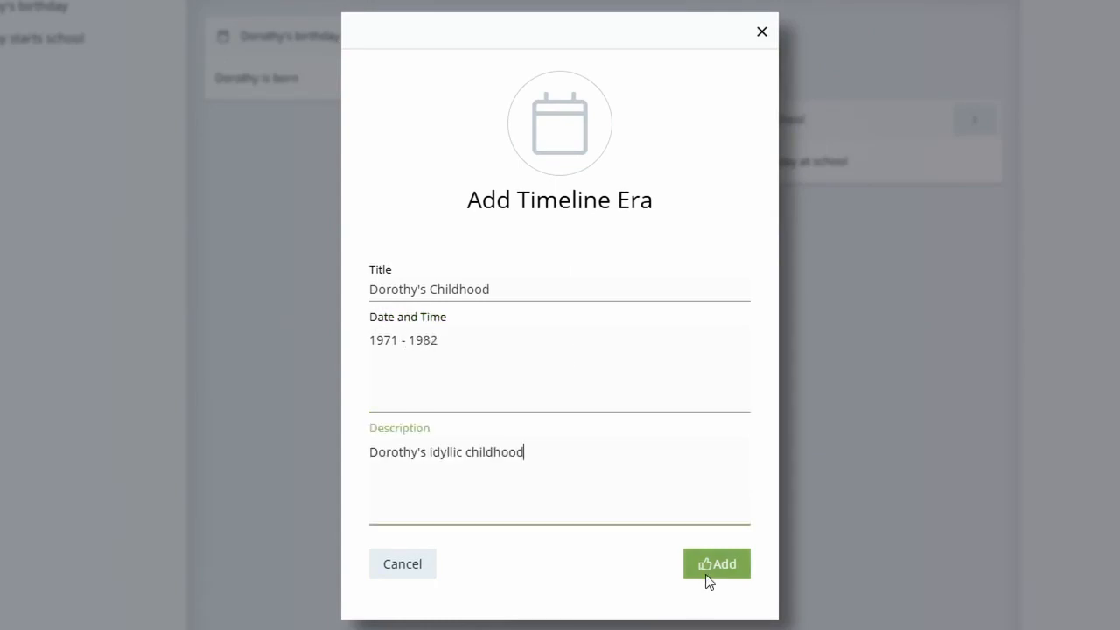
pyautogui.click(707, 568)
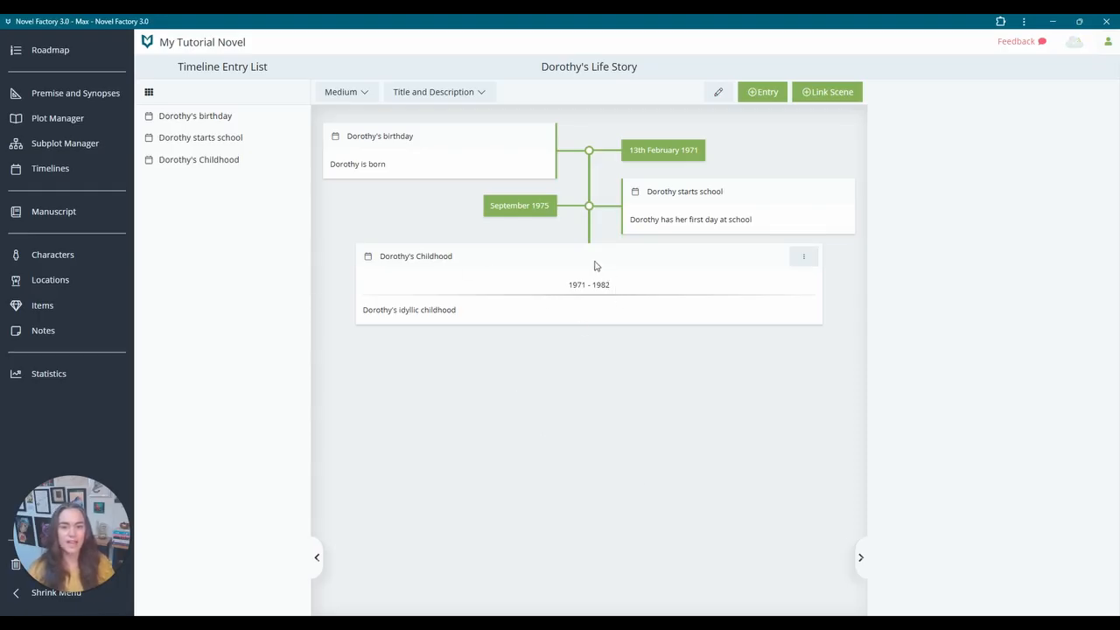
pyautogui.moveTo(593, 265); pyautogui.dragTo(584, 151)
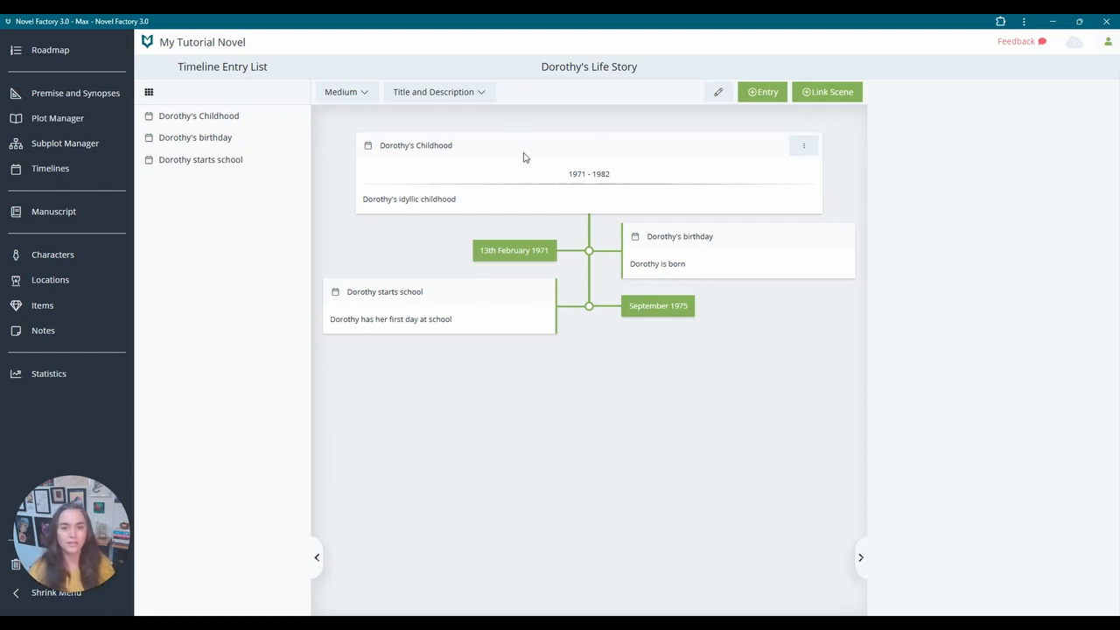
# Add a timeline era titled "Dorothy's teen years" with no date or description
pyautogui.click(768, 93)
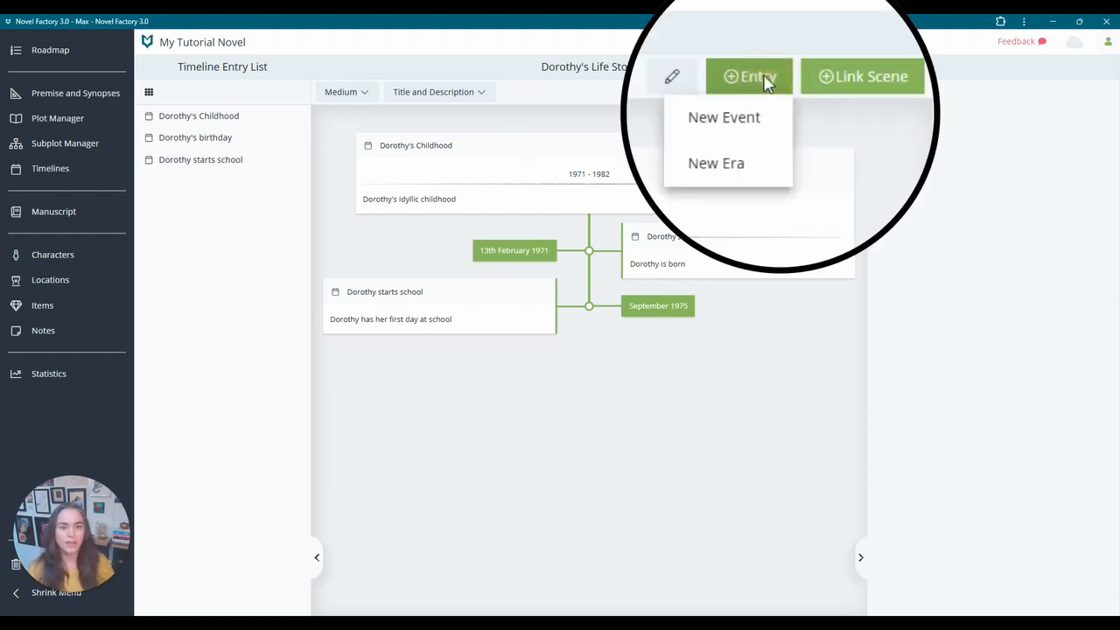
pyautogui.click(737, 165)
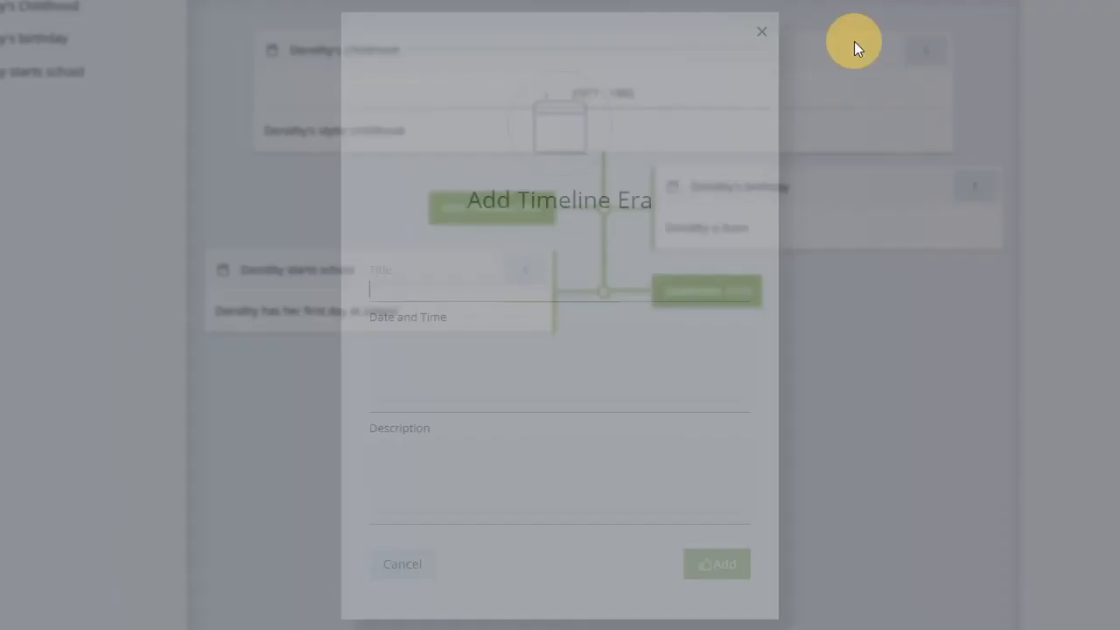
pyautogui.write('Dorothy')
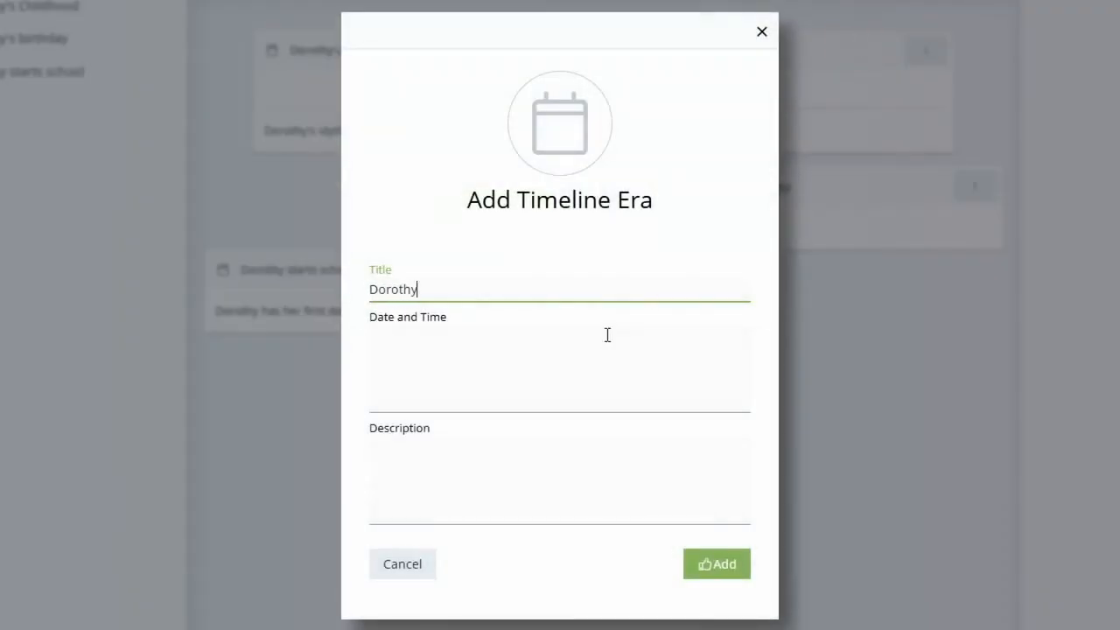
pyautogui.write("'s teen years")
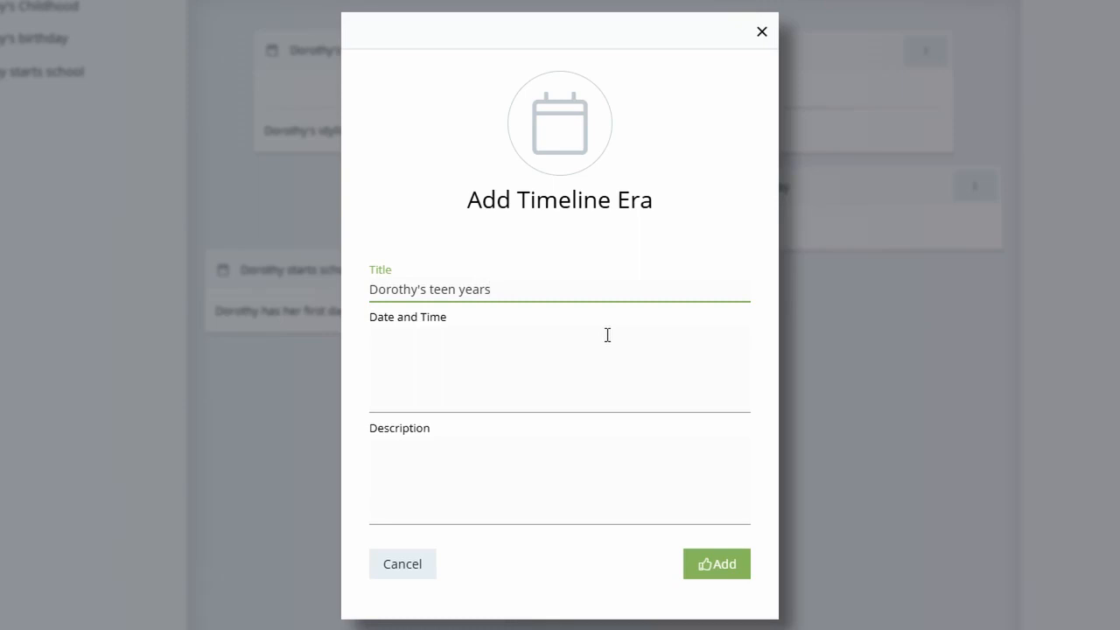
pyautogui.click(727, 570)
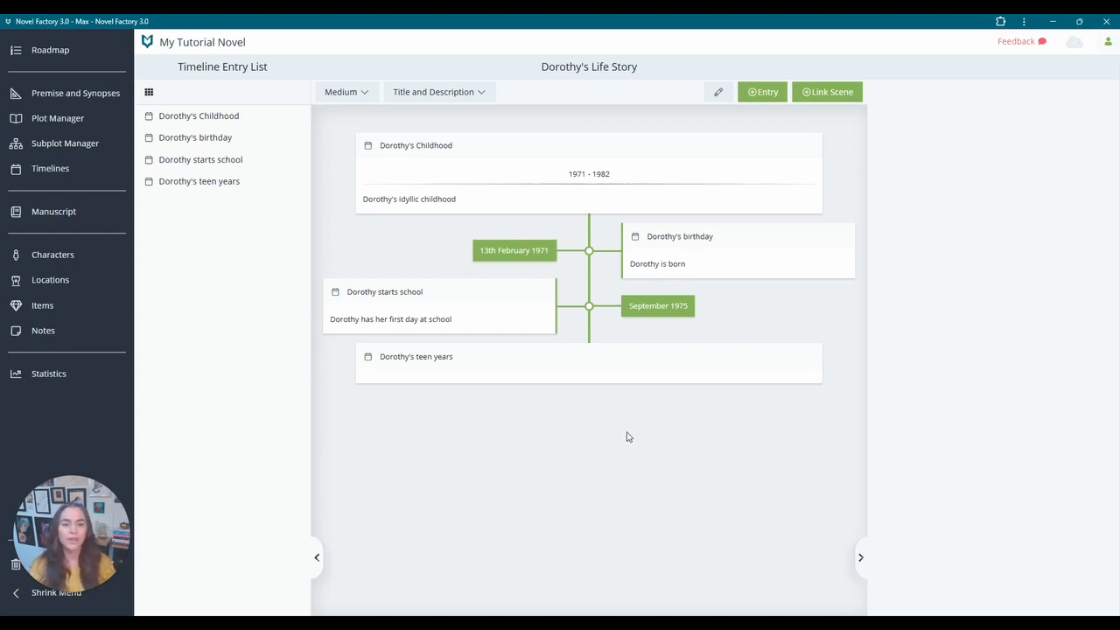
# Link the scenes "Call to action", "Refusal of the Call" and "Meeting the Mentor" to the timeline
pyautogui.click(842, 96)
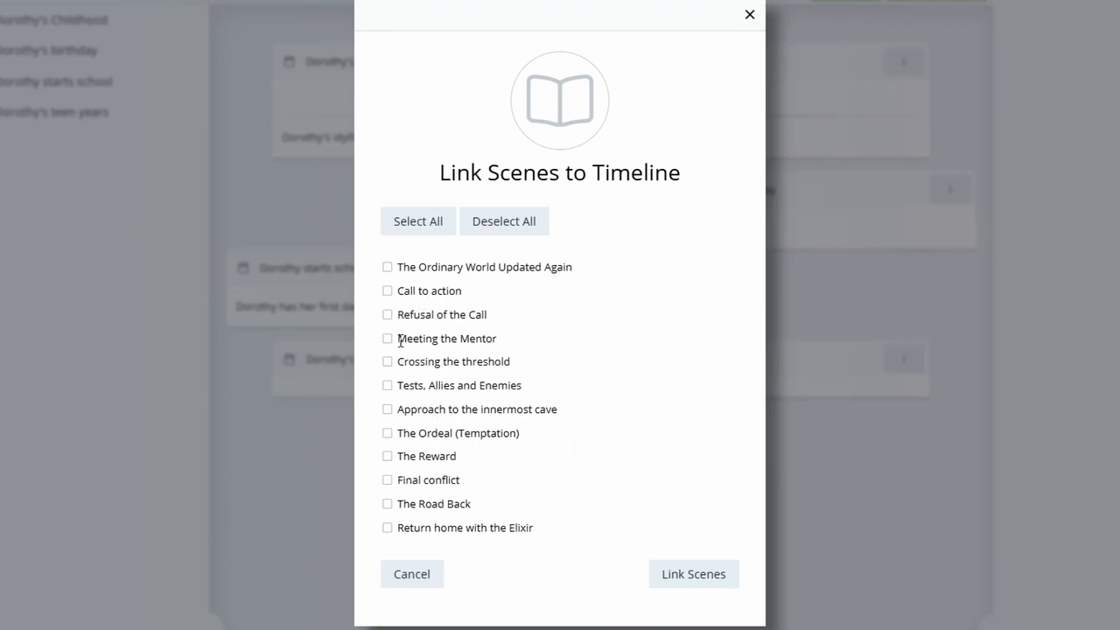
pyautogui.click(388, 294)
pyautogui.click(387, 315)
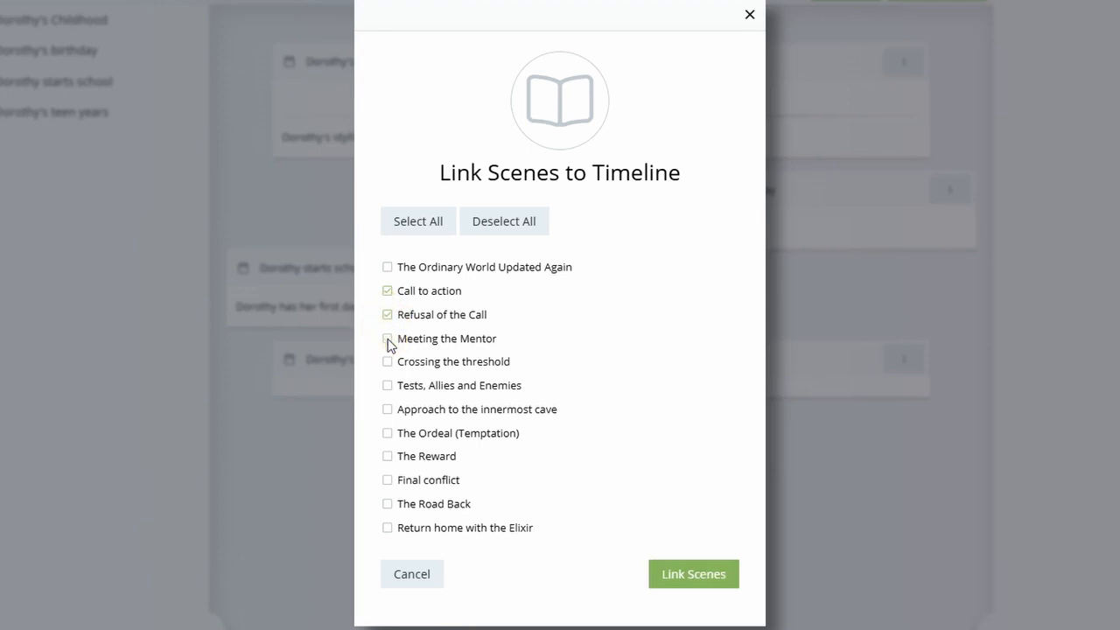
pyautogui.click(387, 339)
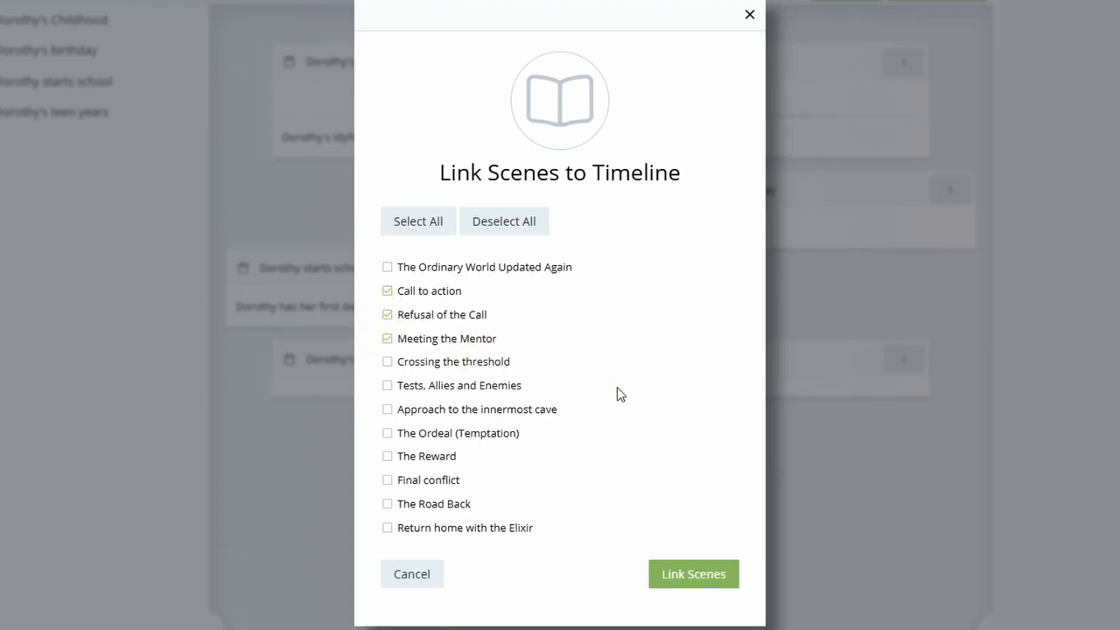
pyautogui.click(714, 575)
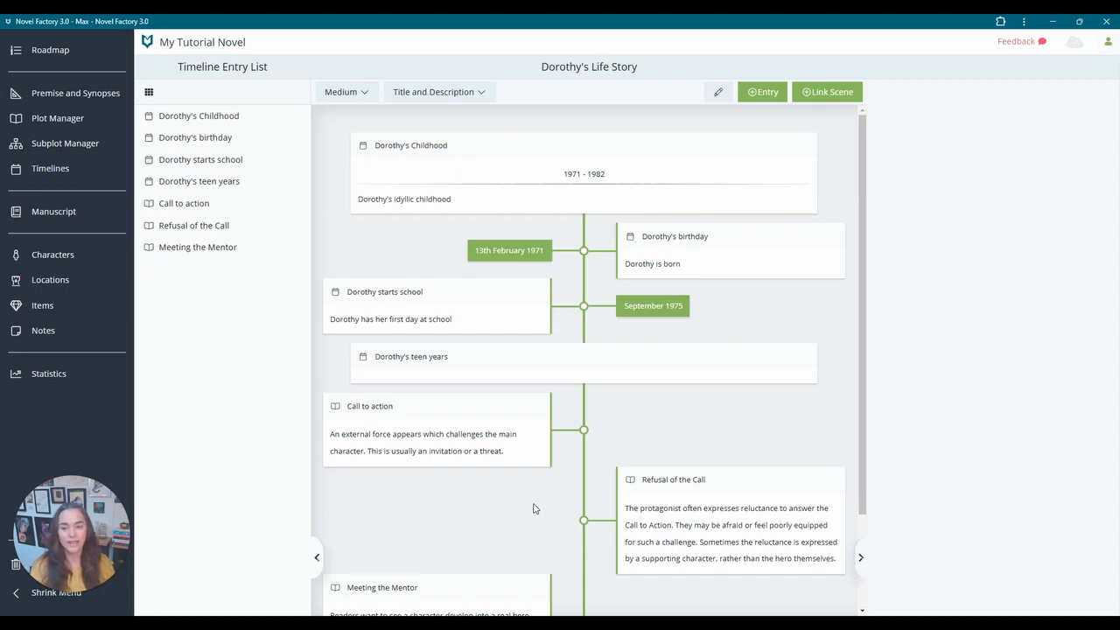
# Remove the "Call to action" scene from the timeline and review the actions available for the "Dorothy starts school" event
pyautogui.click(532, 405)
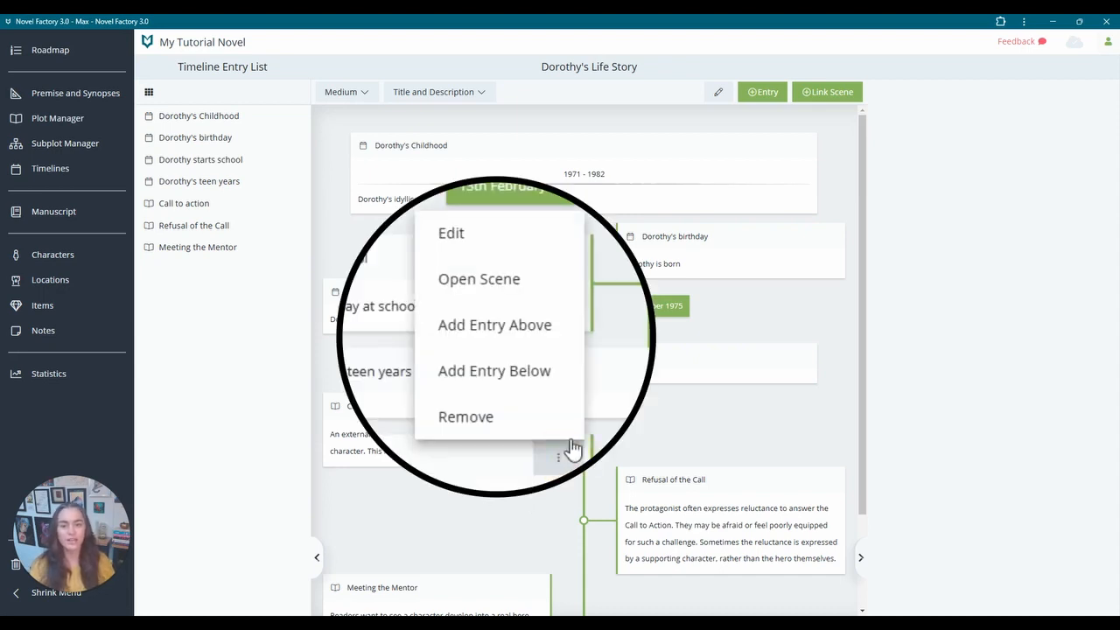
pyautogui.click(487, 424)
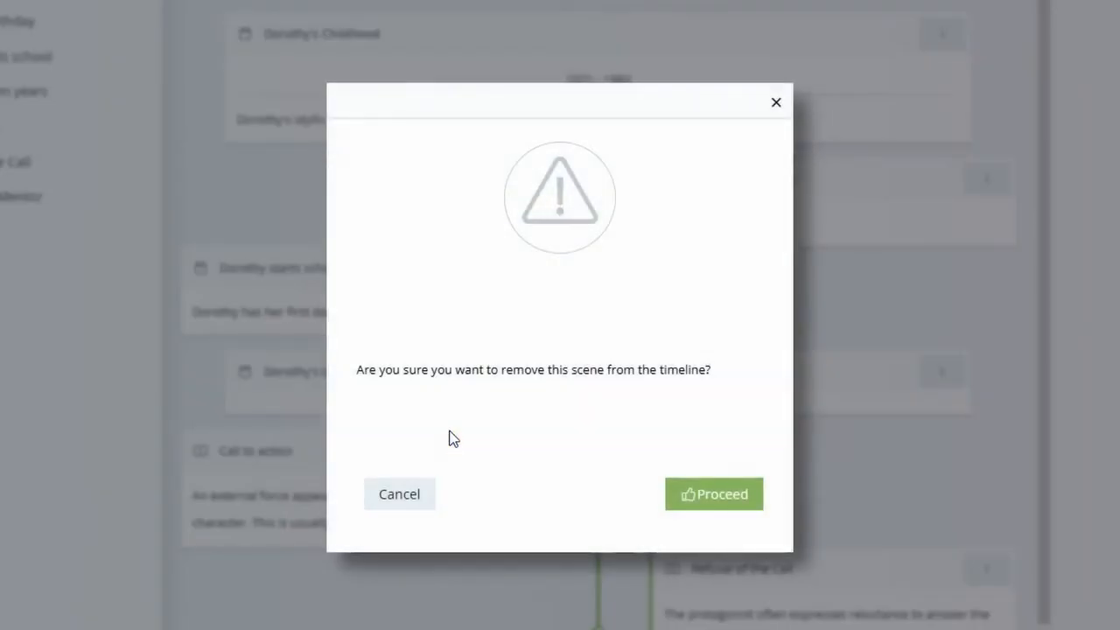
pyautogui.click(641, 433)
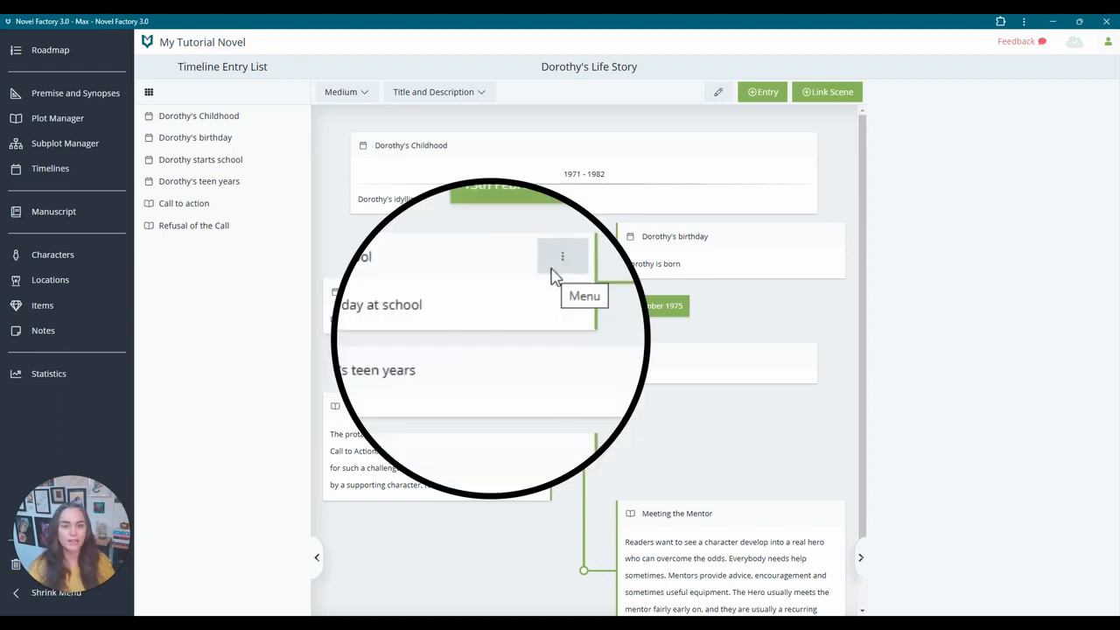
pyautogui.click(562, 262)
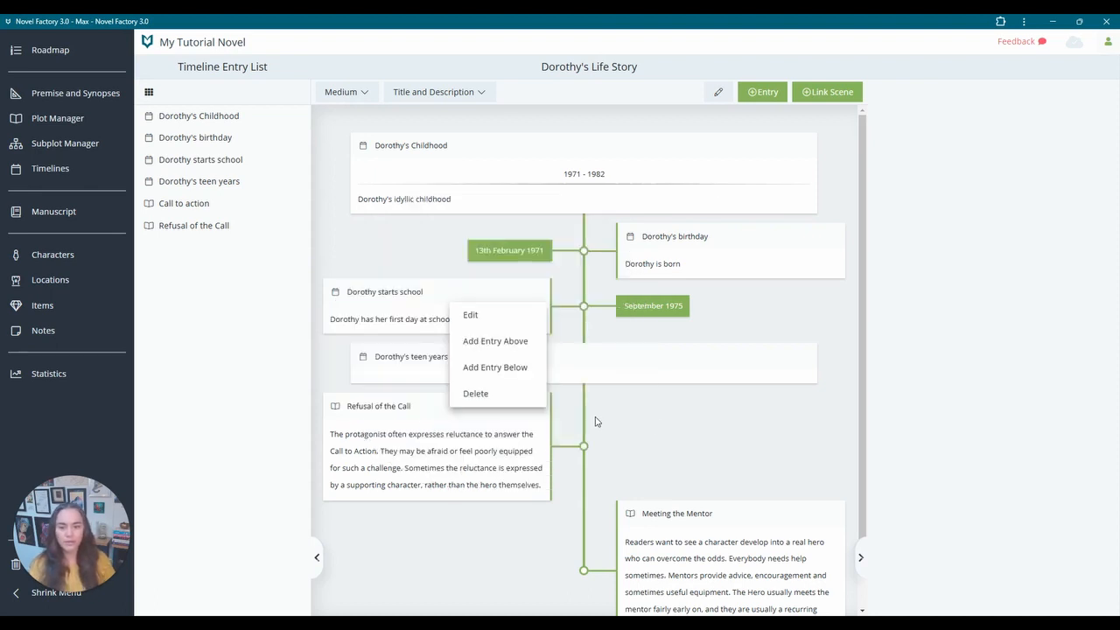
pyautogui.click(663, 429)
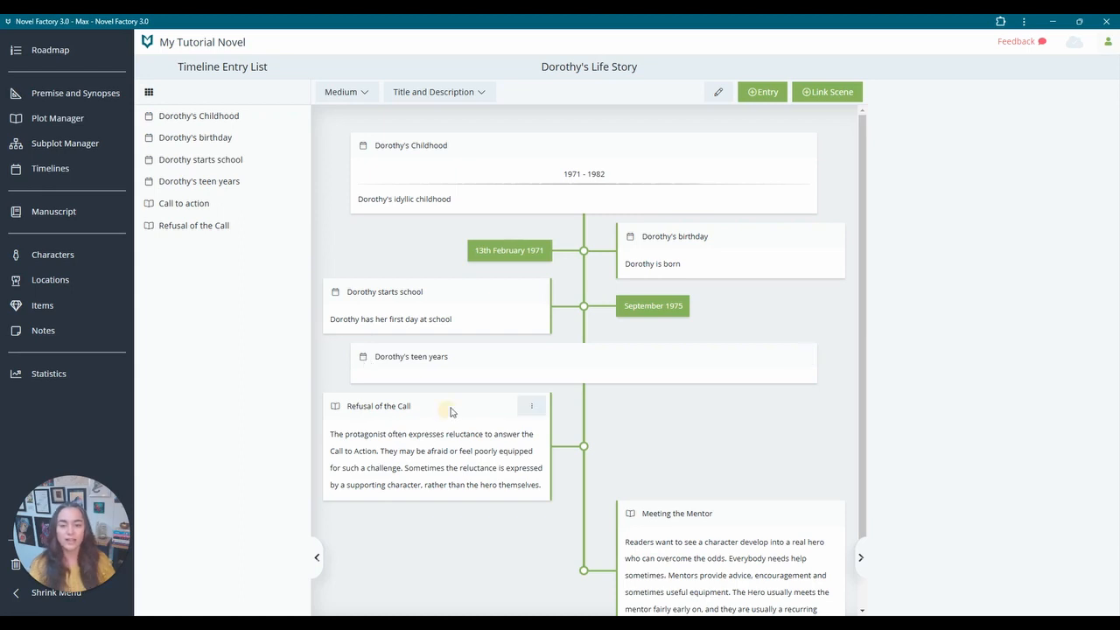
# Move the "Refusal of the Call" scene between the "Dorothy's birthday" and "Dorothy starts school" events
pyautogui.moveTo(444, 407); pyautogui.dragTo(655, 288)
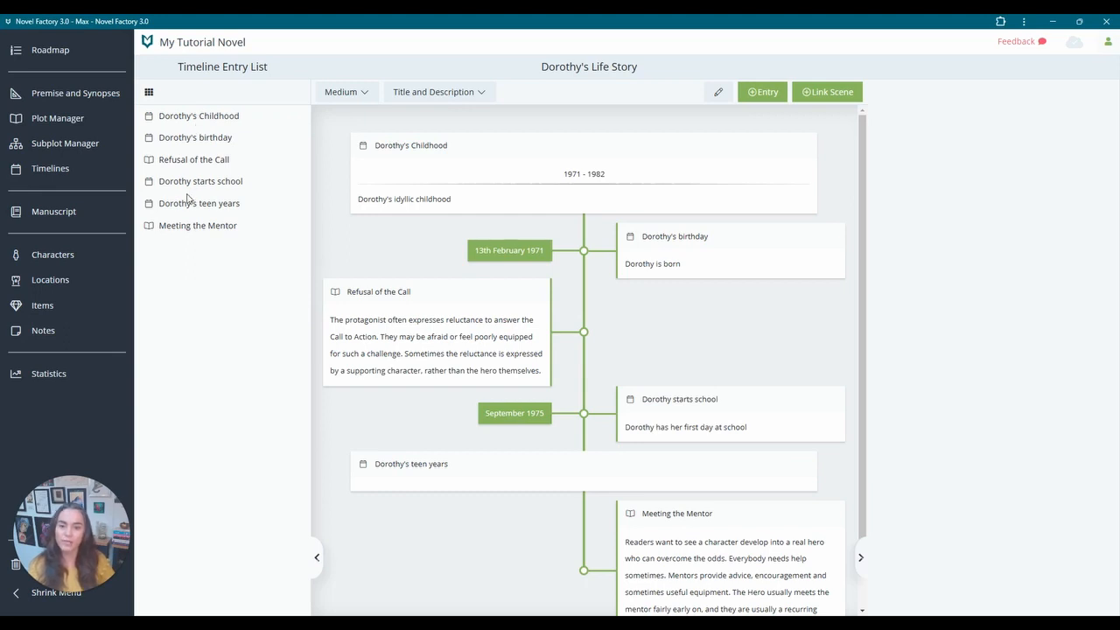
pyautogui.scroll(-1, 453, 325)
pyautogui.scroll(1, 453, 325)
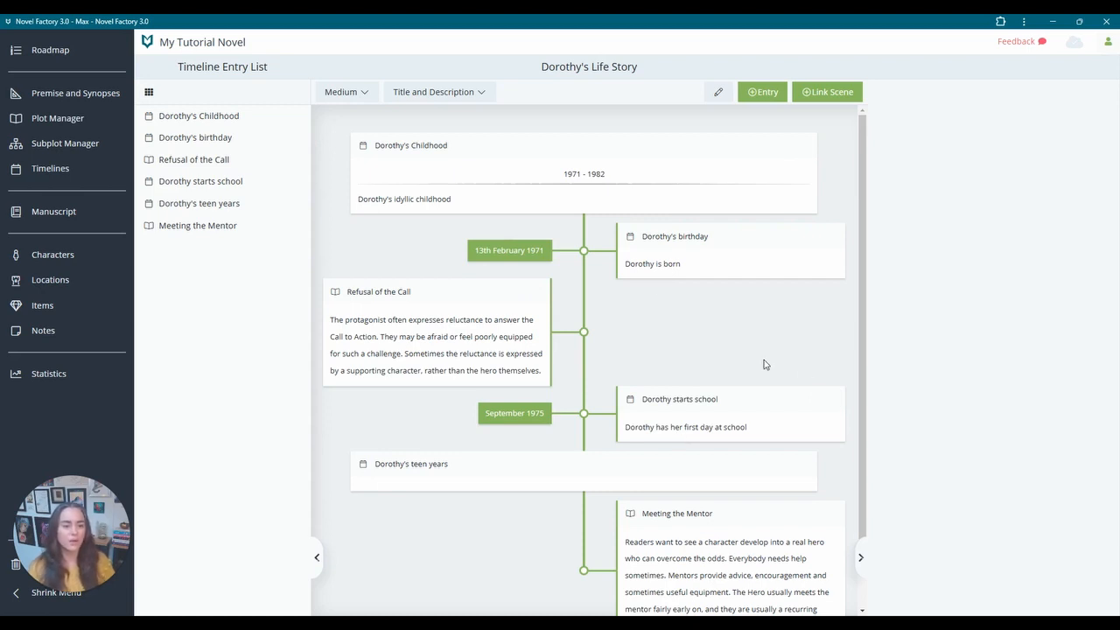
# Link the character Barbara to the "Dorothy's birthday" event as related info
pyautogui.click(675, 243)
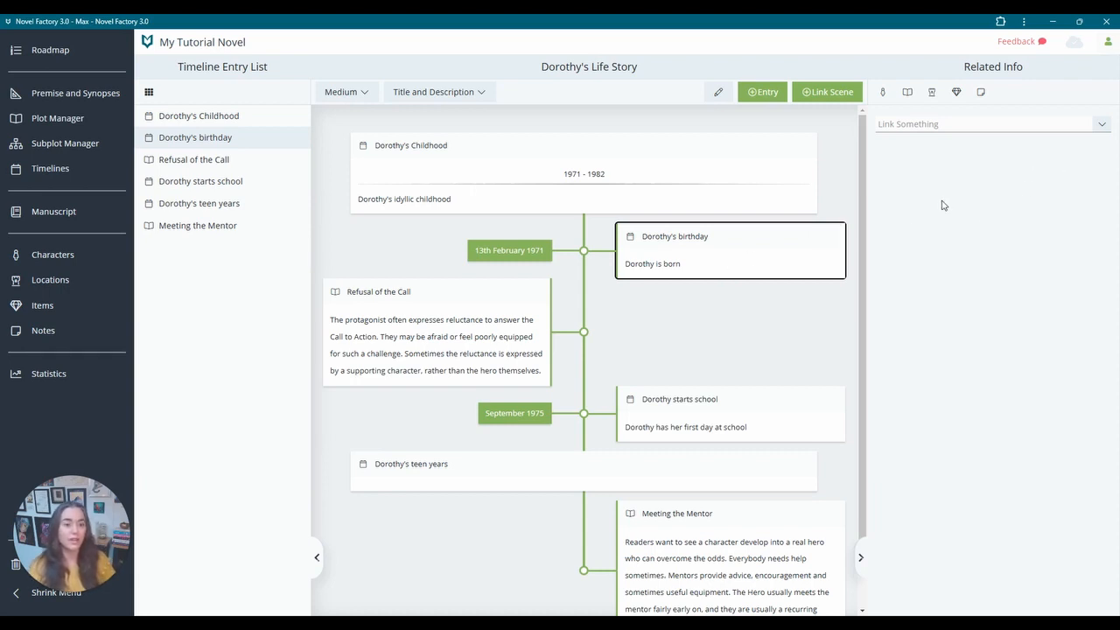
pyautogui.click(952, 125)
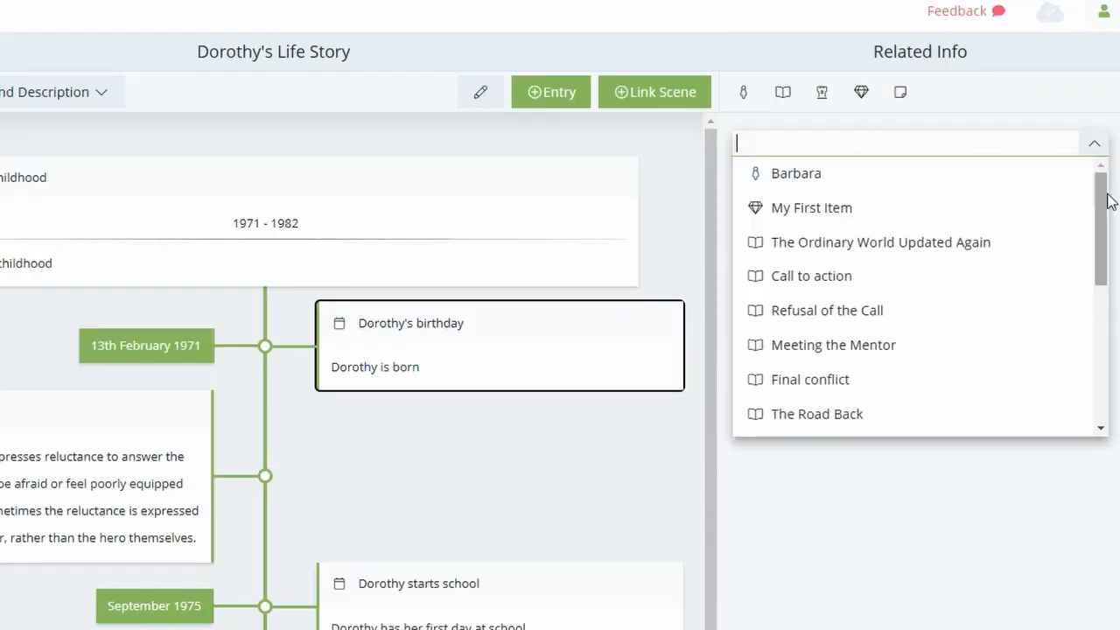
pyautogui.moveTo(1097, 189)
pyautogui.mouseDown()
pyautogui.moveTo(1109, 335)
pyautogui.moveTo(1099, 168)
pyautogui.mouseUp()
pyautogui.moveTo(1105, 204); pyautogui.dragTo(1099, 155)
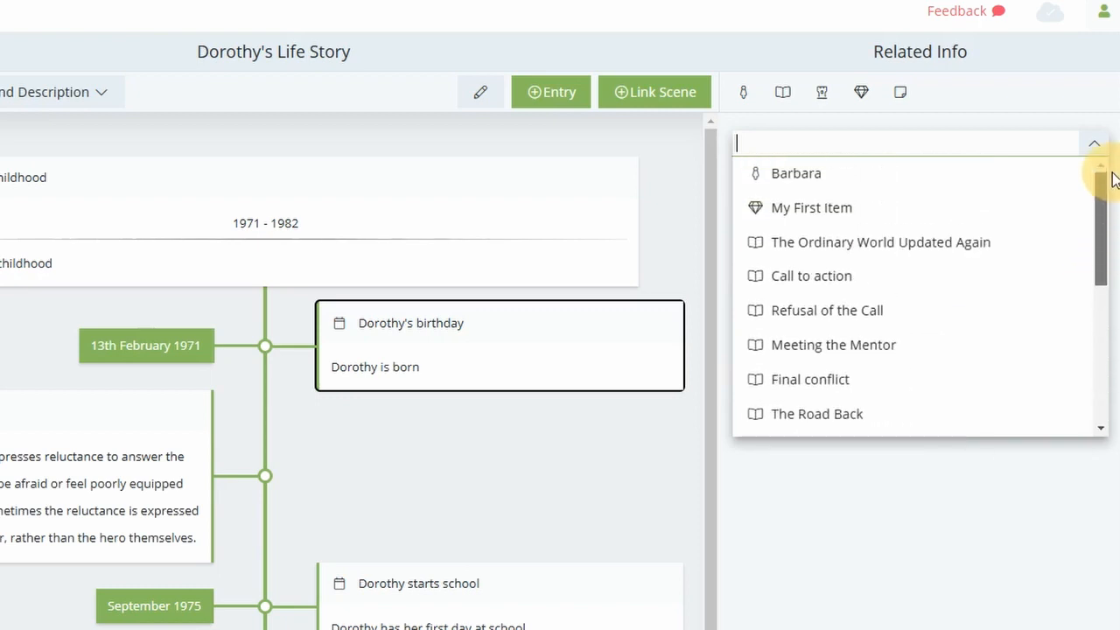
pyautogui.click(829, 184)
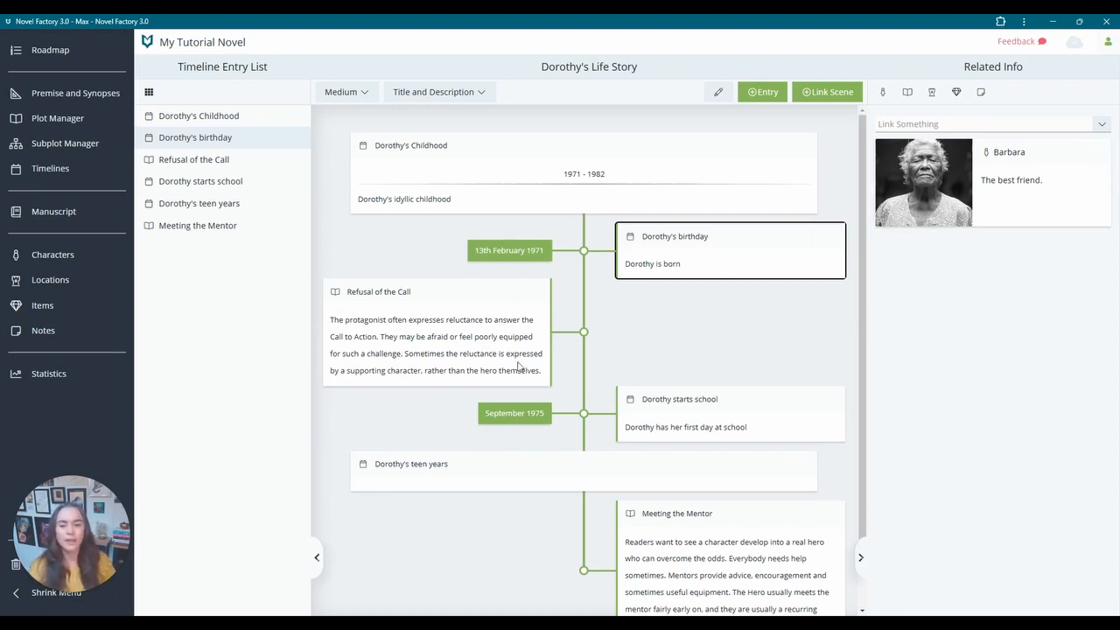
# Examine the related info of the "Refusal of the Call" scene, from its notes and subplots to its custom fields
pyautogui.click(457, 359)
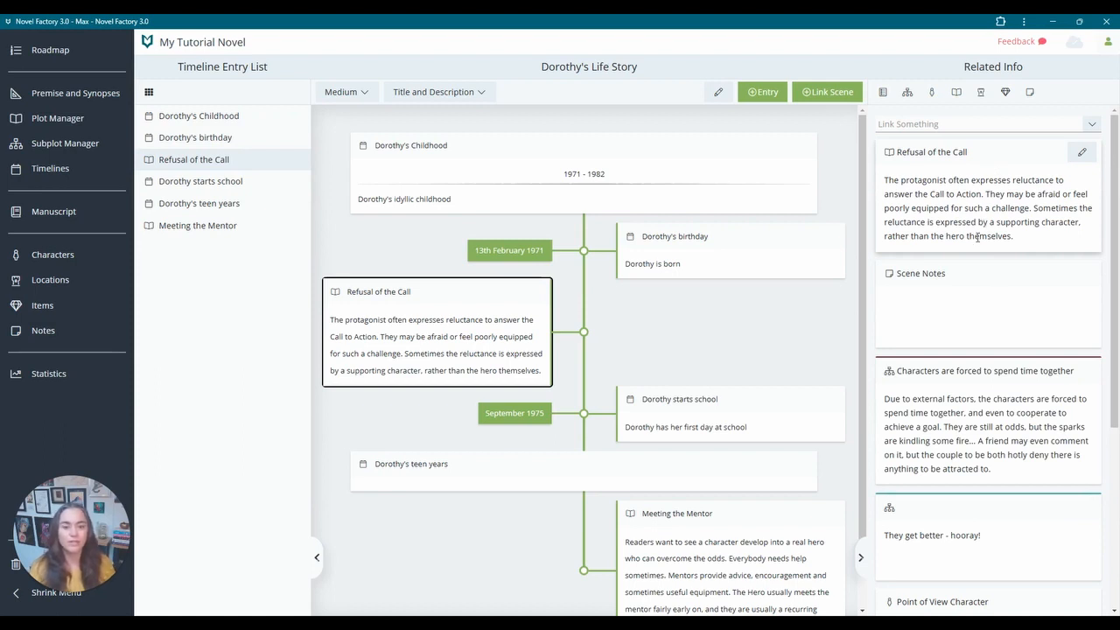
pyautogui.scroll(-5, 977, 237)
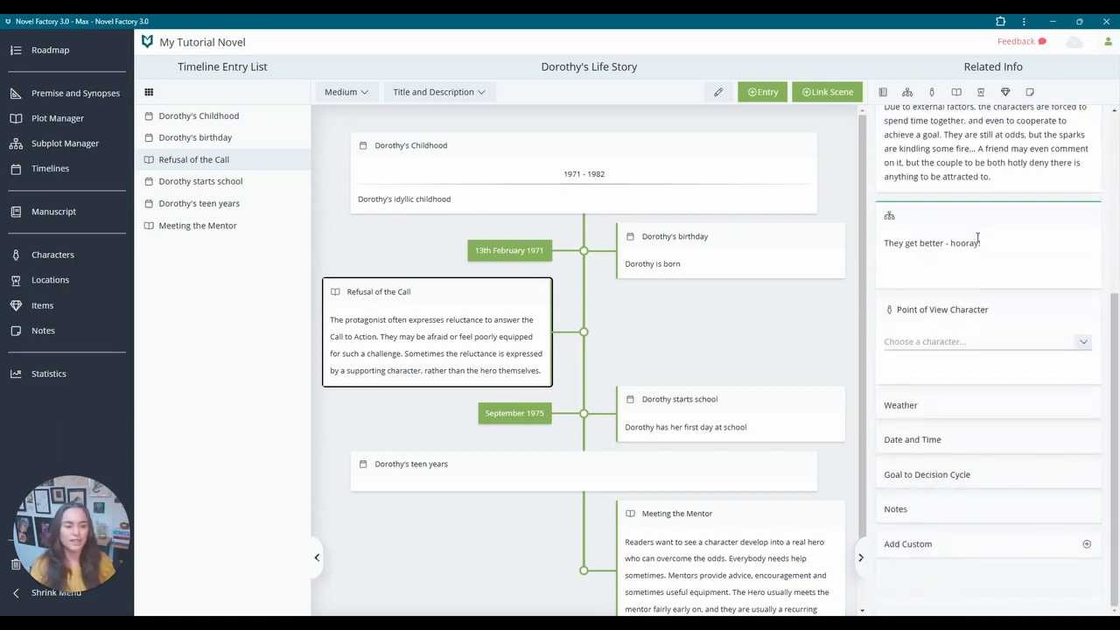
pyautogui.scroll(5, 977, 242)
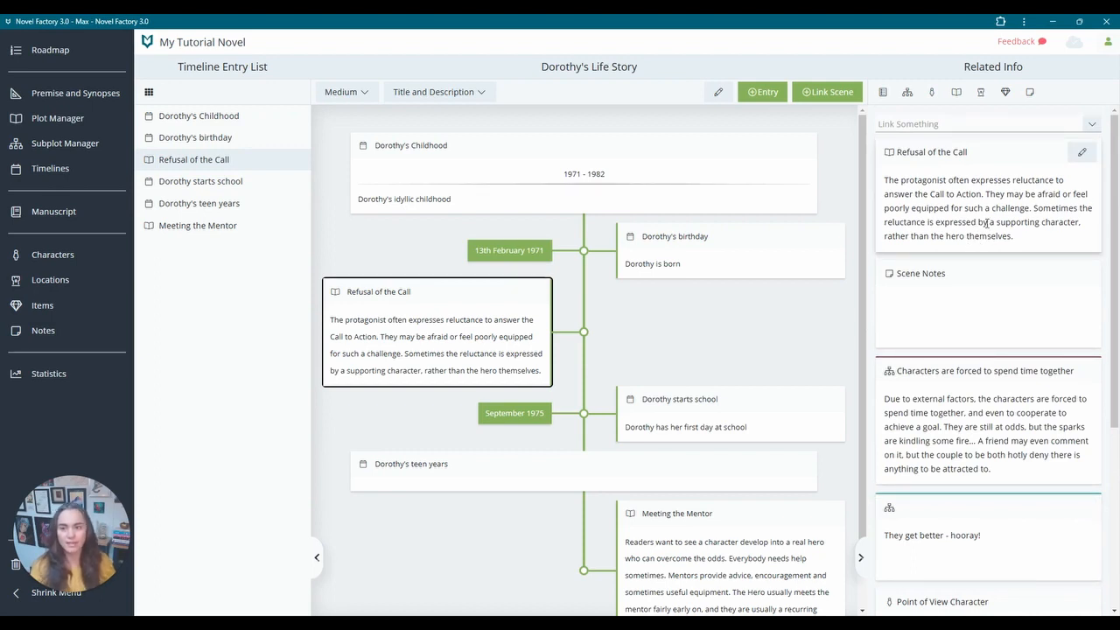
# Try the Small display size for the timeline entries and set the size to Large
pyautogui.click(374, 75)
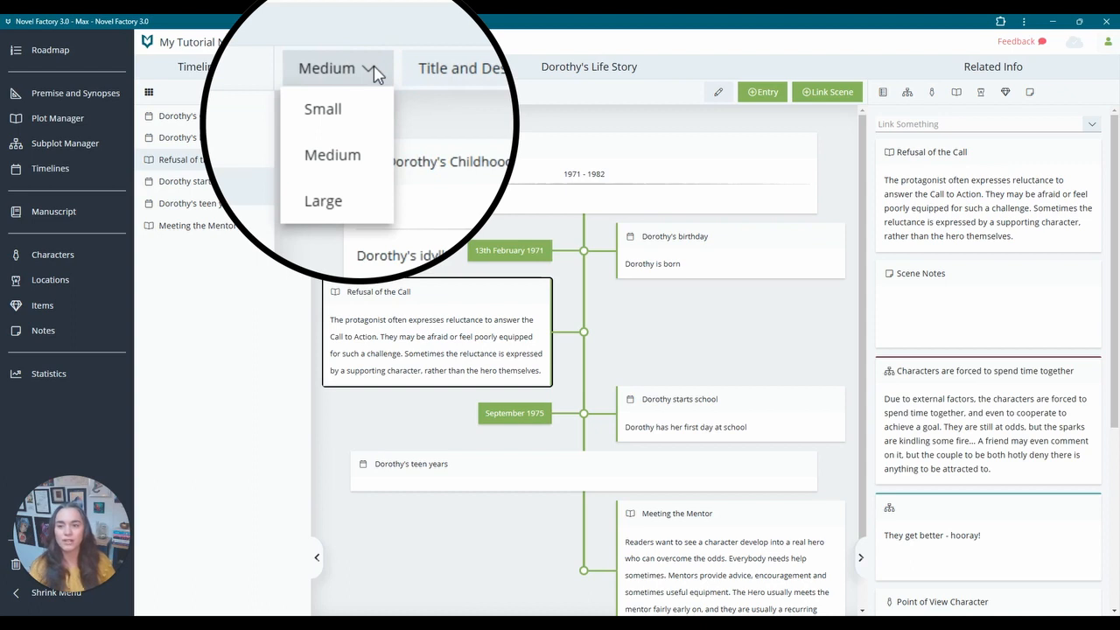
pyautogui.click(352, 115)
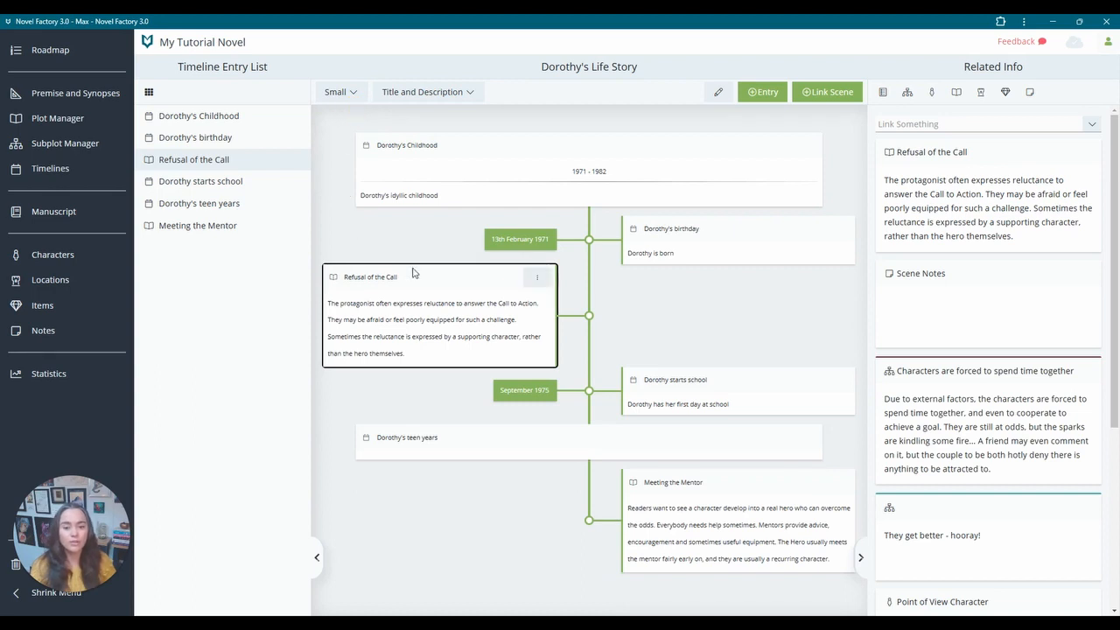
pyautogui.click(354, 93)
pyautogui.click(334, 166)
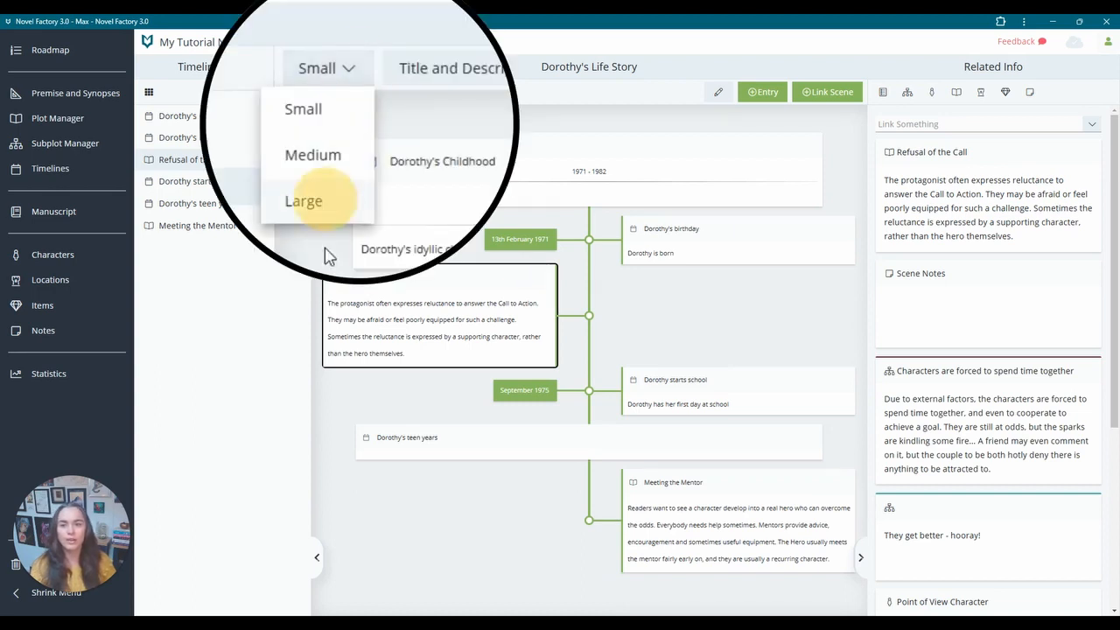
pyautogui.scroll(-1, 435, 449)
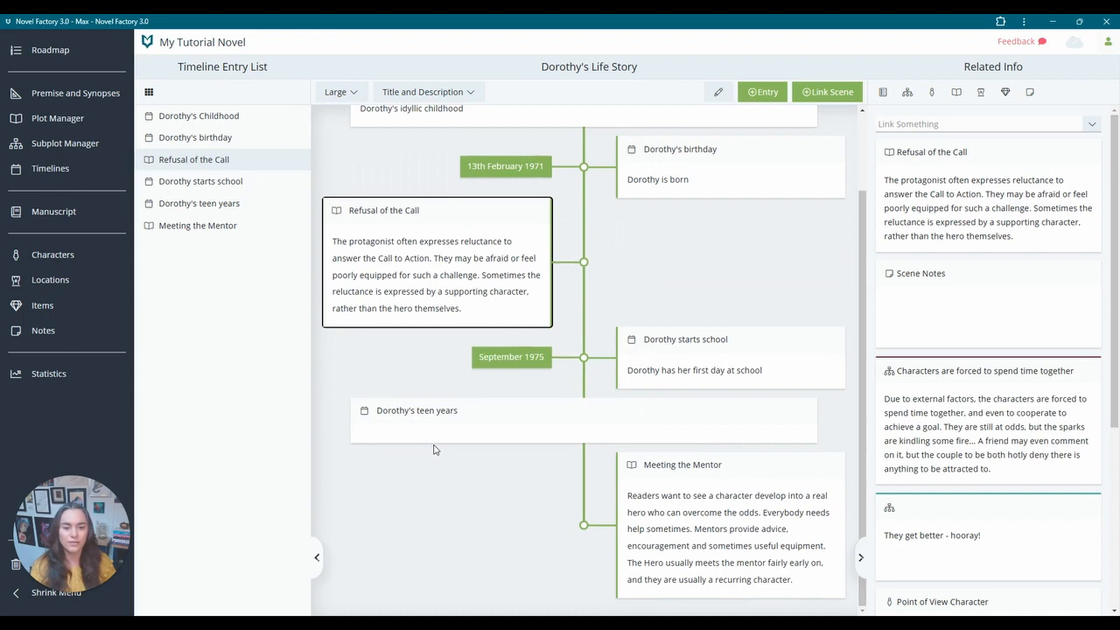
pyautogui.scroll(1, 435, 449)
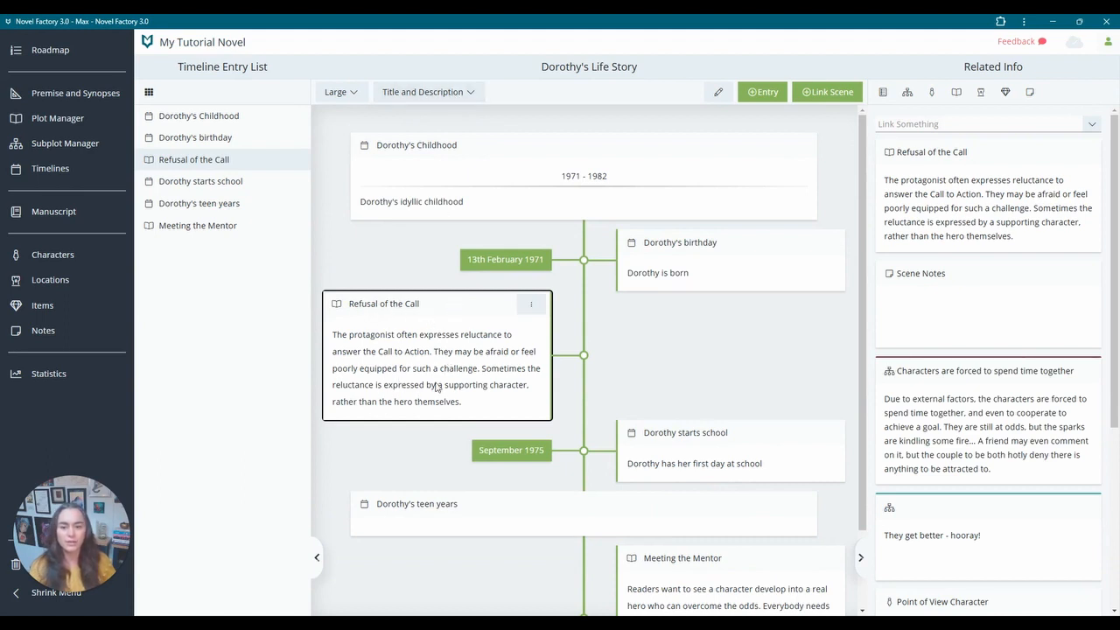
# Try showing only the descriptions of the timeline entries and set the display to Title only
pyautogui.click(468, 91)
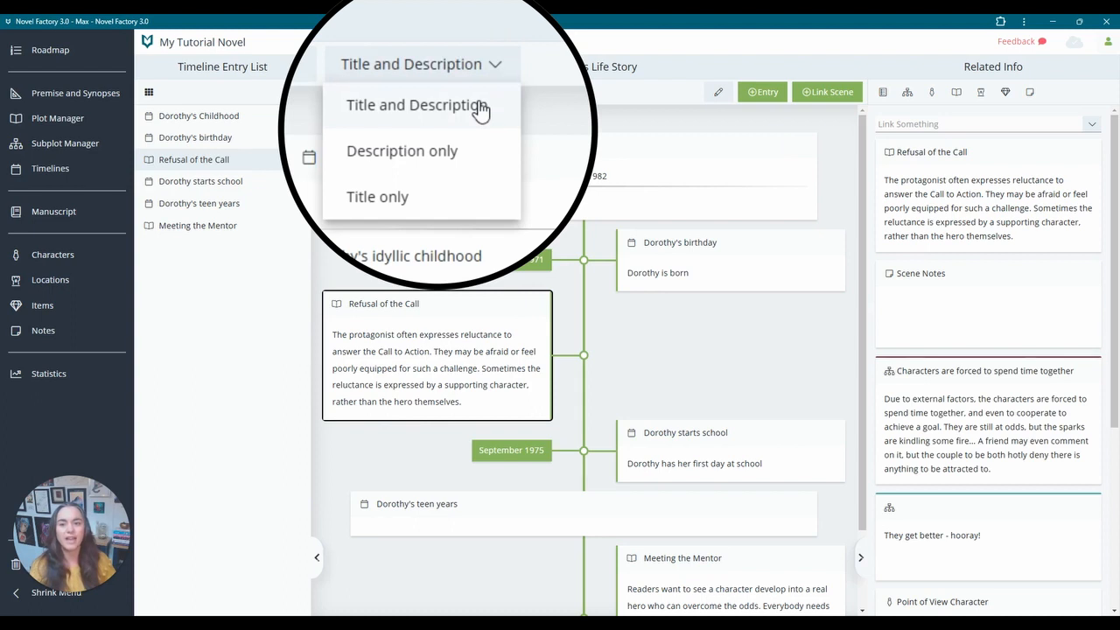
pyautogui.click(455, 161)
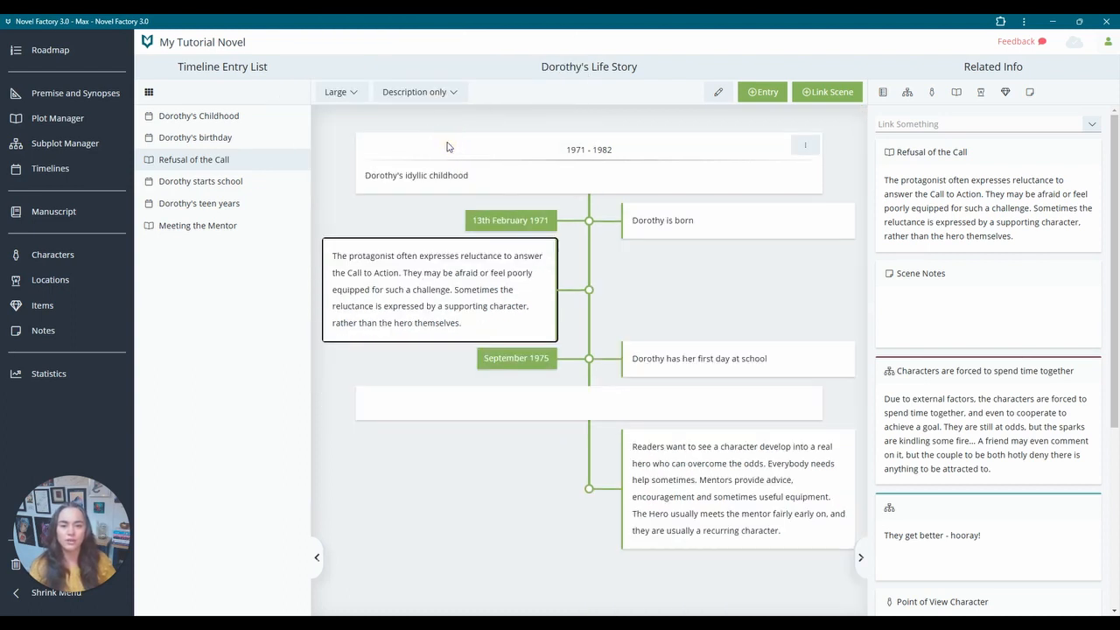
pyautogui.click(435, 96)
pyautogui.click(417, 174)
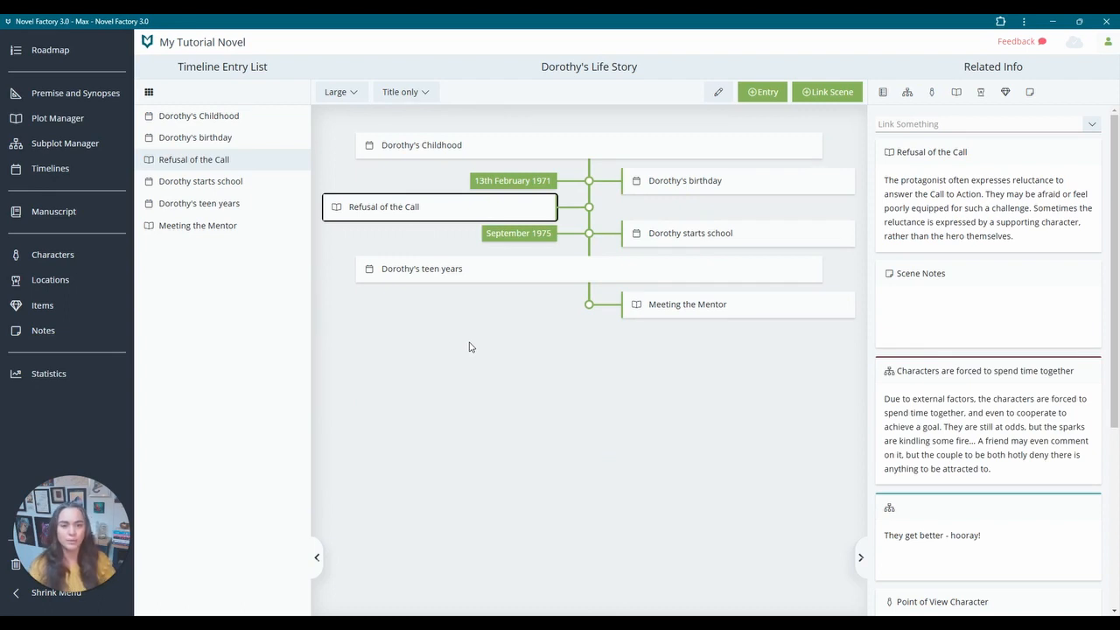
# Open the timeline's details for editing, save them with the title "Dorothy's Life Story", and return to the overview of all timelines
pyautogui.click(700, 96)
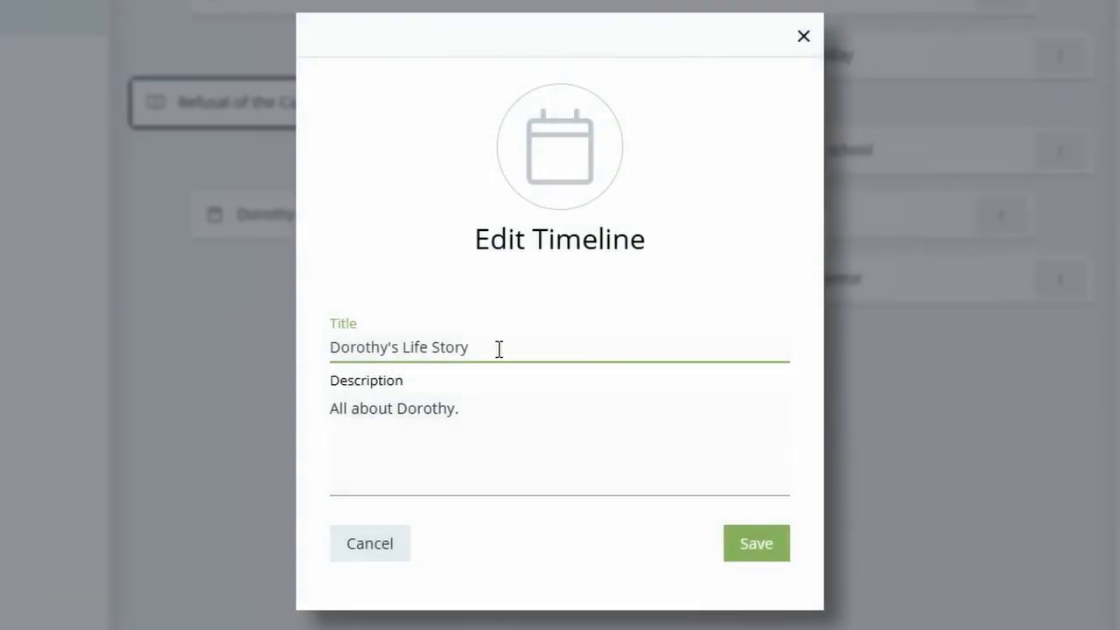
pyautogui.moveTo(498, 349); pyautogui.dragTo(337, 370)
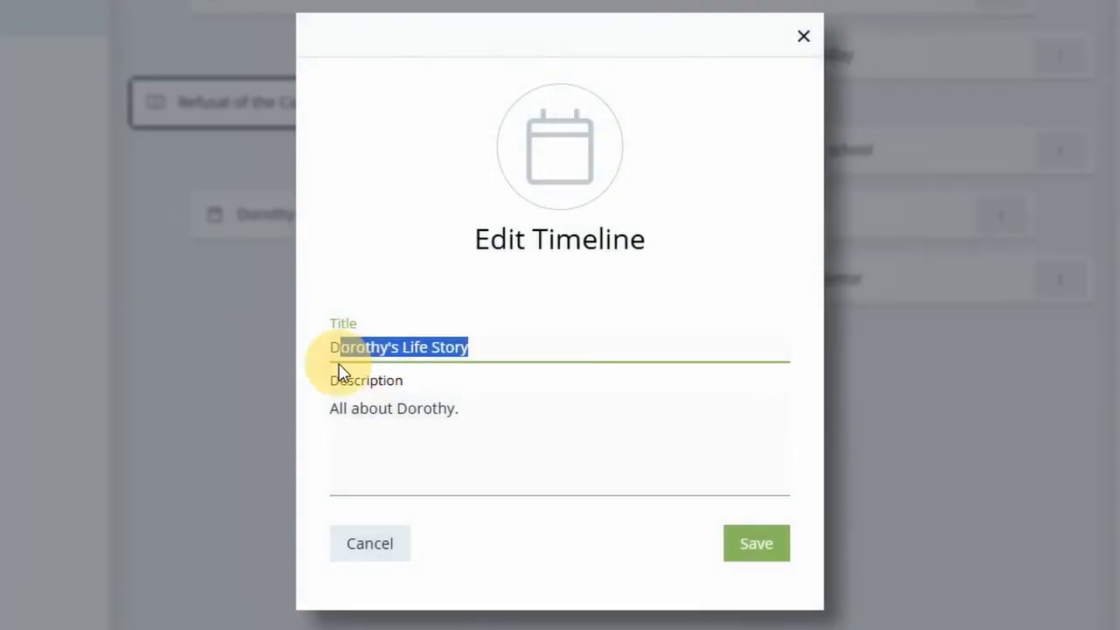
pyautogui.click(568, 347)
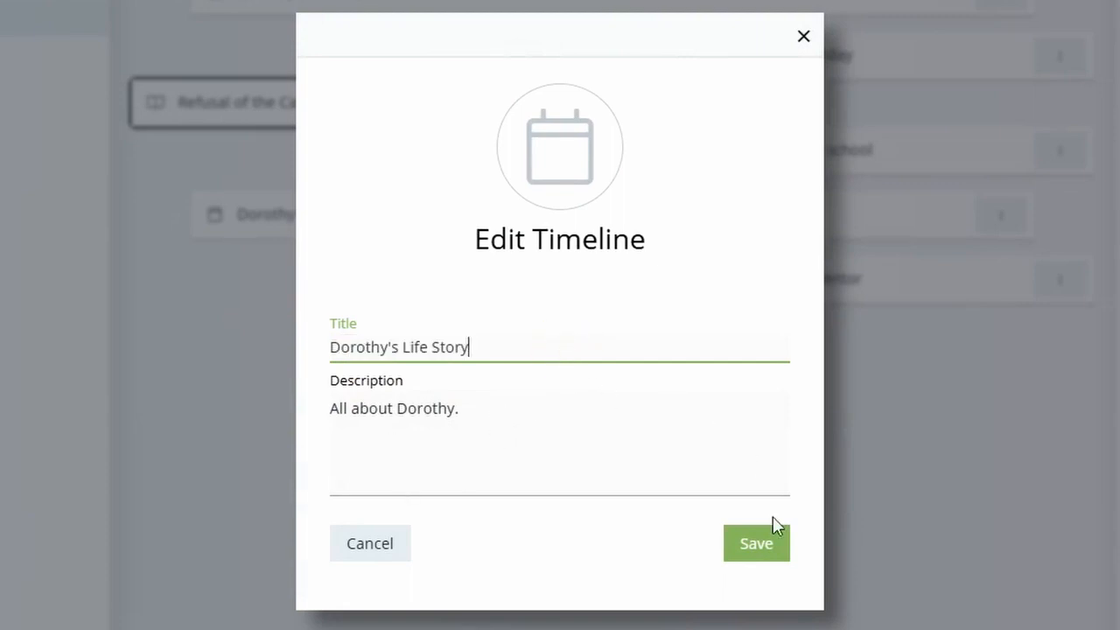
pyautogui.click(755, 546)
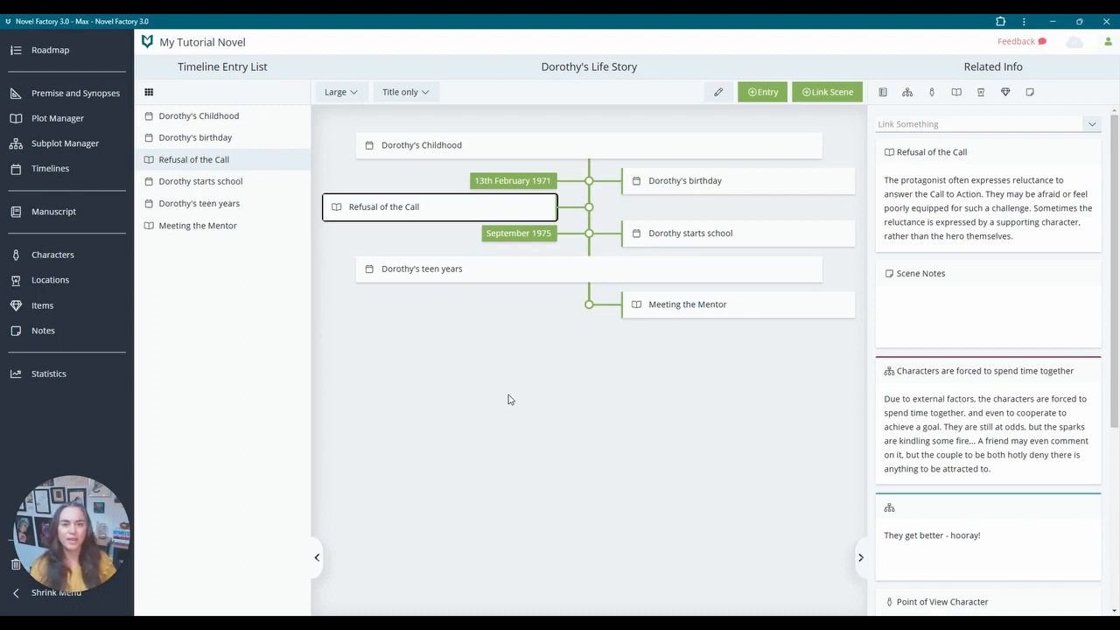
pyautogui.click(147, 91)
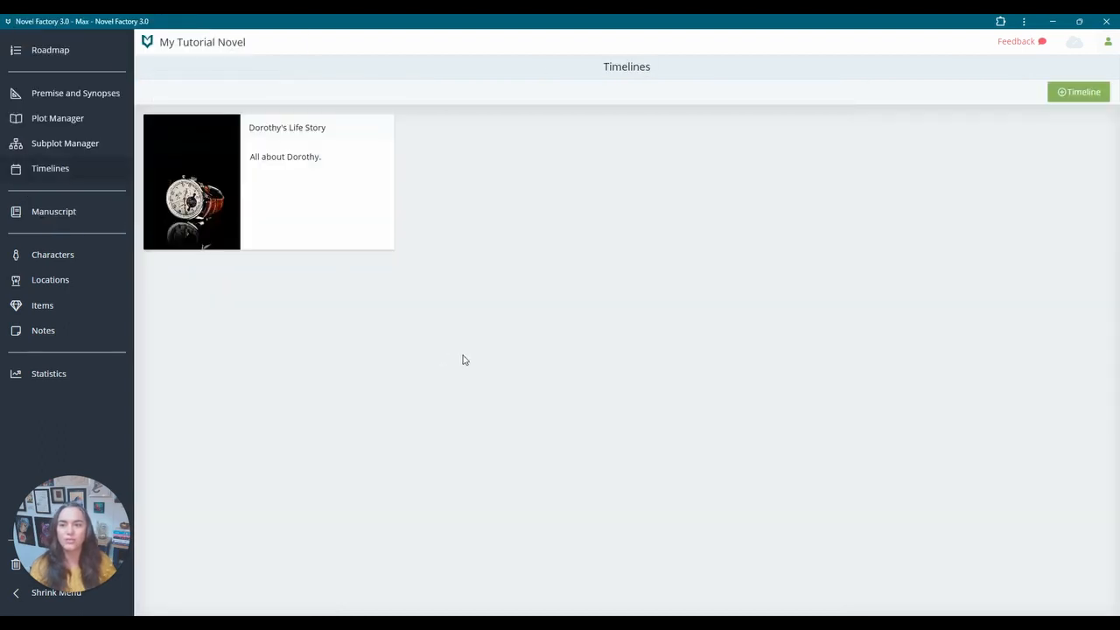